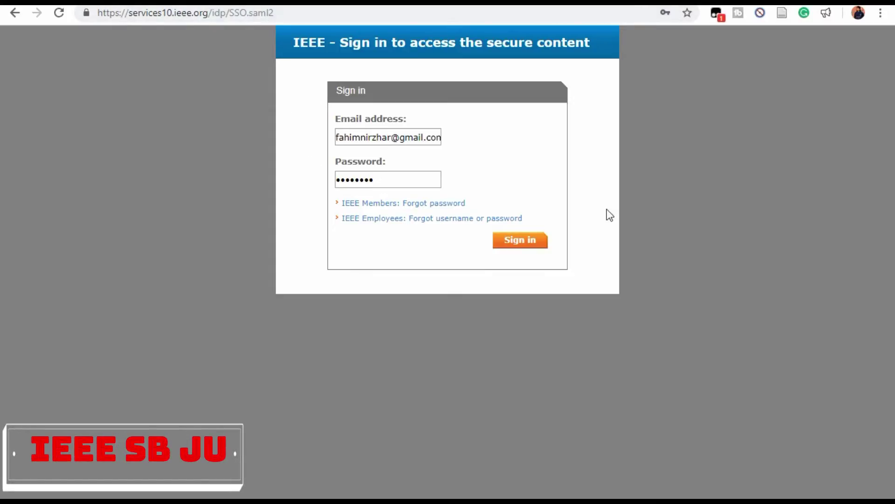
Submit the IEEE account e-mail and password to sign in
click(522, 240)
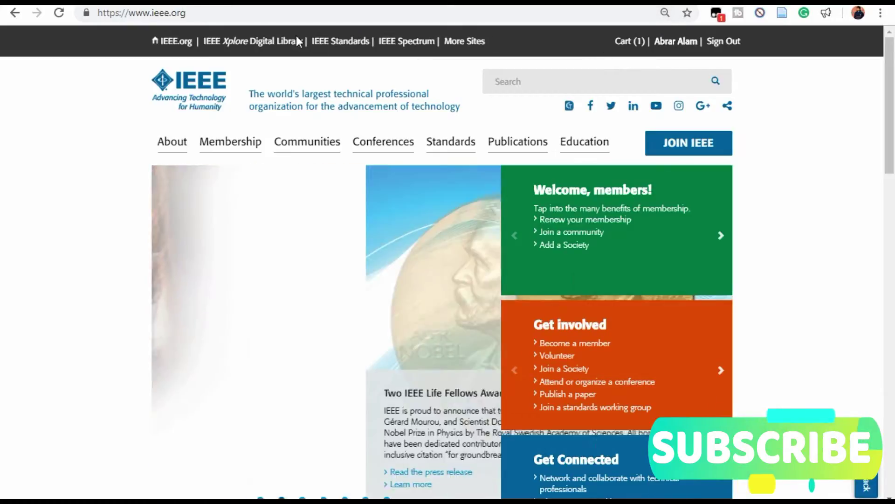
Search Google for 'vtool' in a new tab and go to the IEEE MGA vTools result
key(ctrl+t)
text(v)
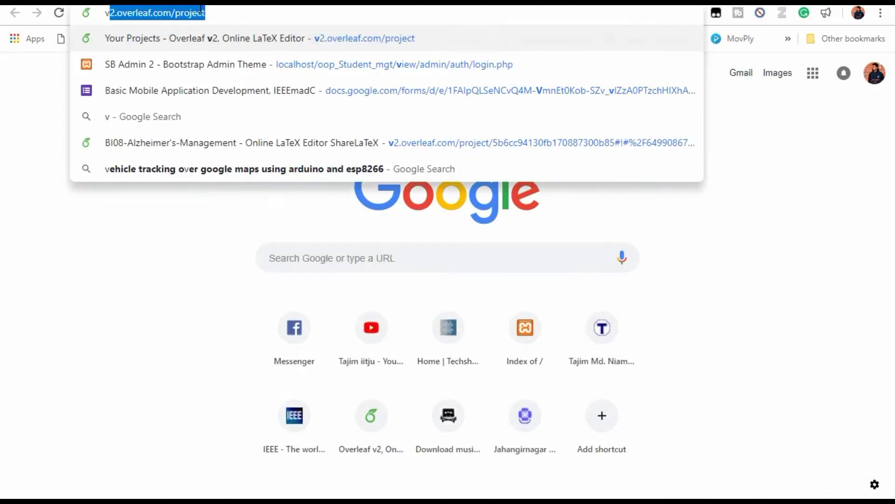
text(tools)
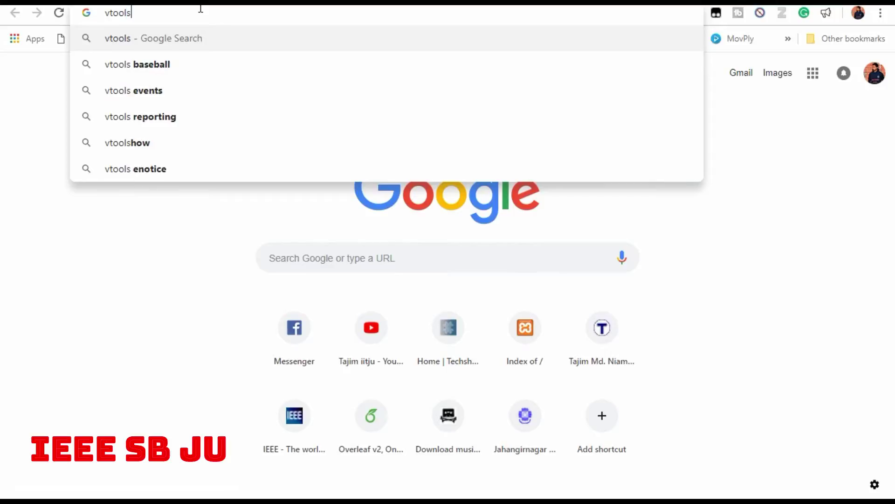
key(Return)
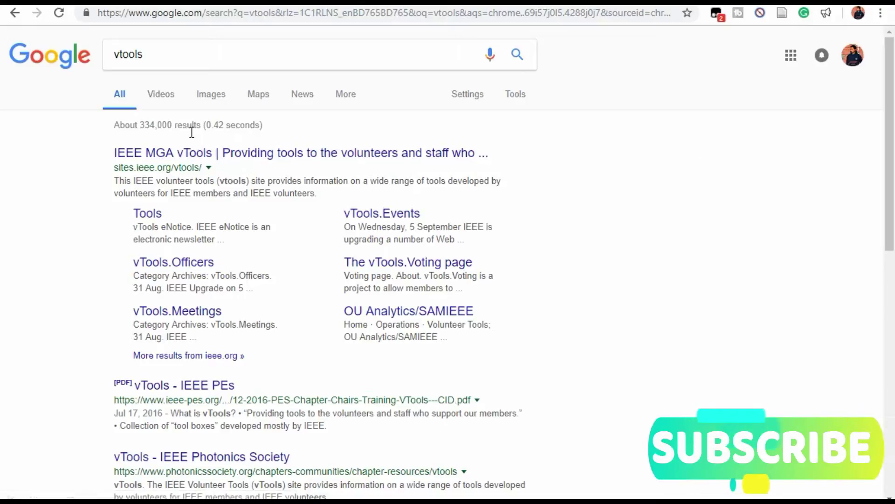
click(204, 165)
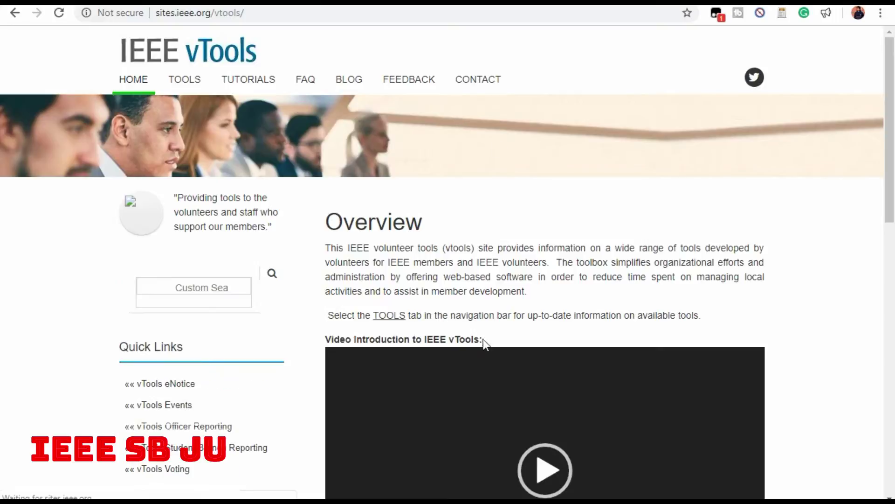
Scroll down to Quick Links and follow the vTools Officer Reporting link
scroll(277, 348, down, 1)
scroll(279, 349, down, 2)
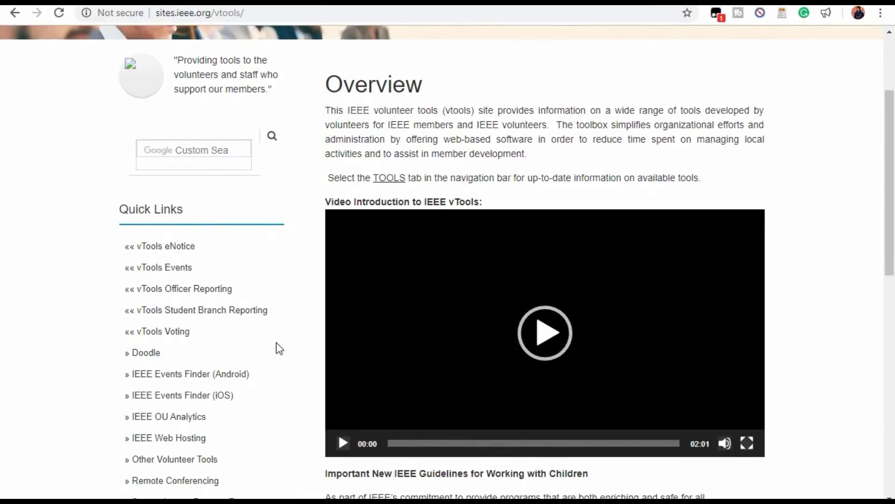
scroll(282, 343, down, 2)
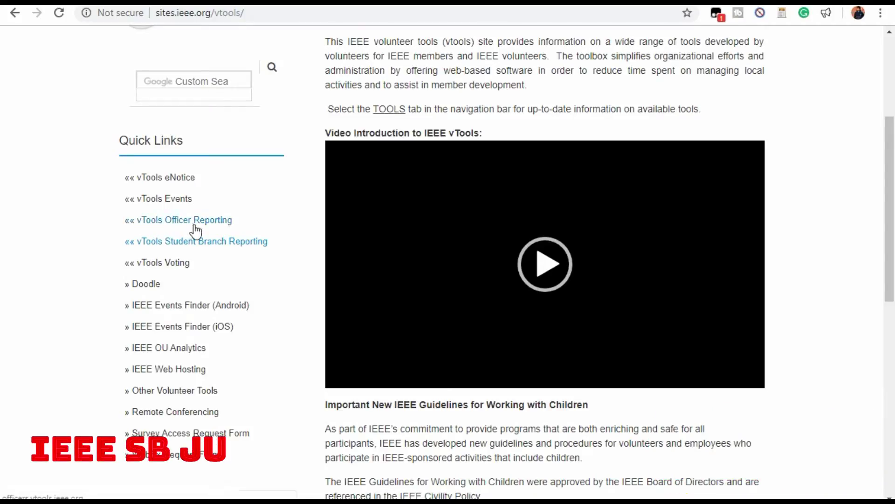
click(194, 225)
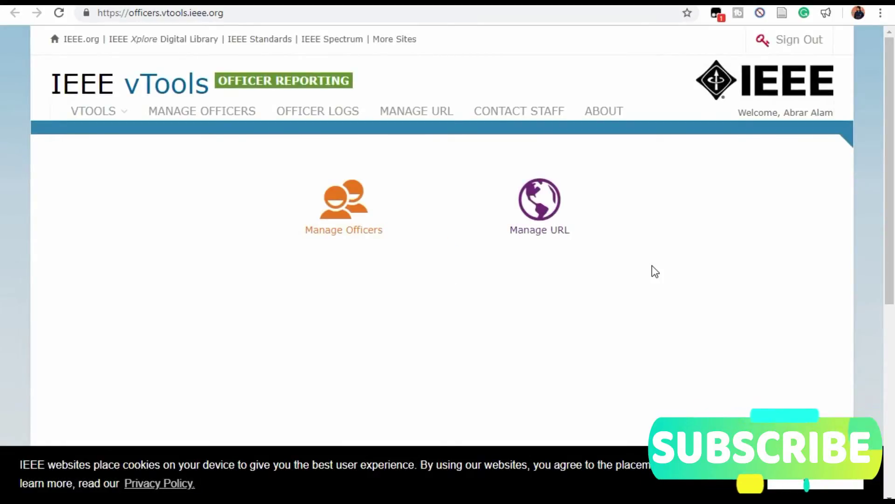
mouse_move(94, 111)
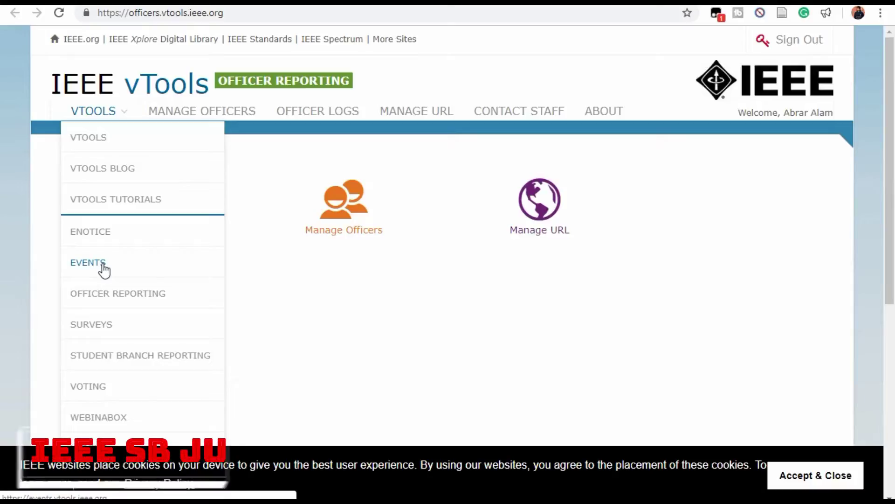
Go to vTools Events and reach Event/Report Administration listing five recent STB17401 events
click(102, 264)
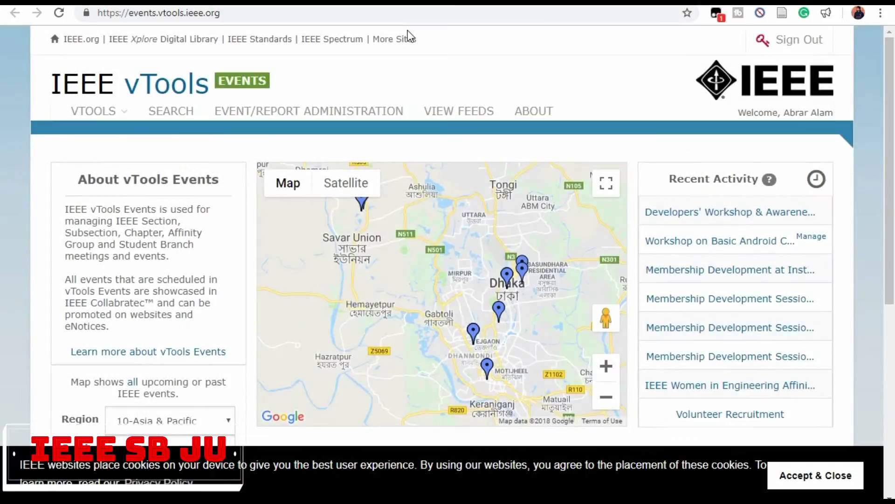
scroll(228, 141, down, 2)
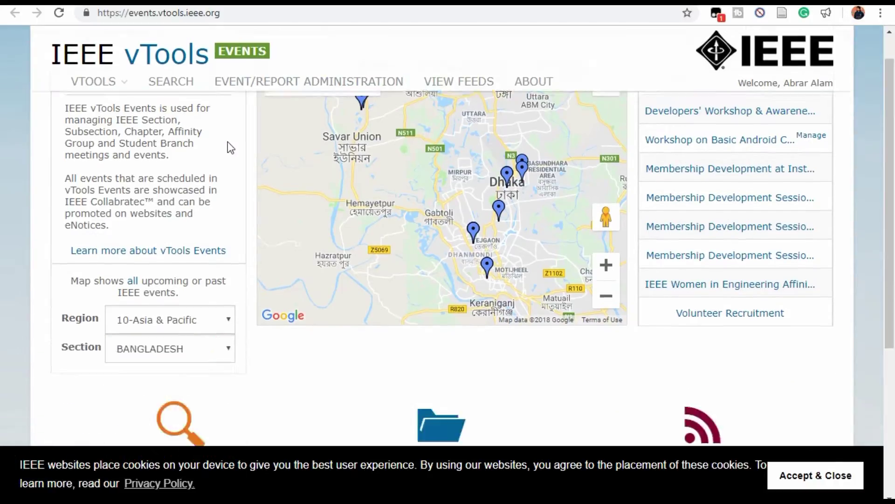
scroll(227, 141, down, 4)
scroll(228, 141, down, 2)
scroll(228, 141, up, 2)
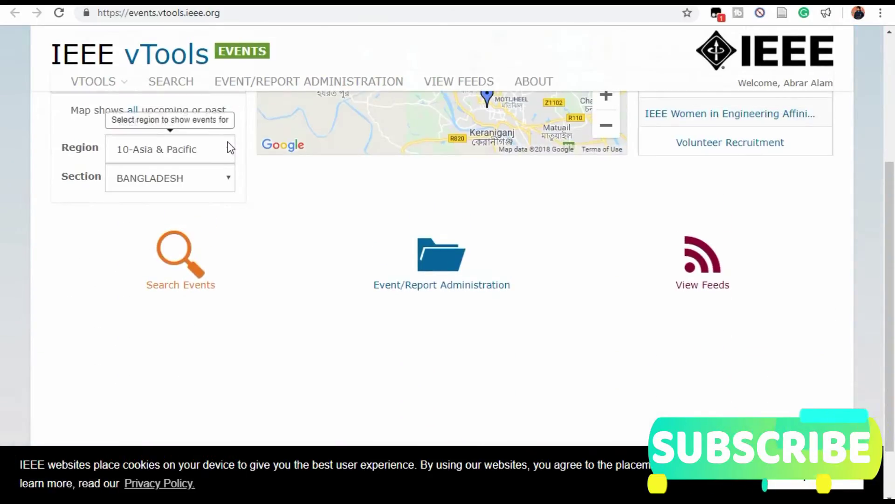
scroll(227, 143, up, 3)
scroll(227, 142, up, 3)
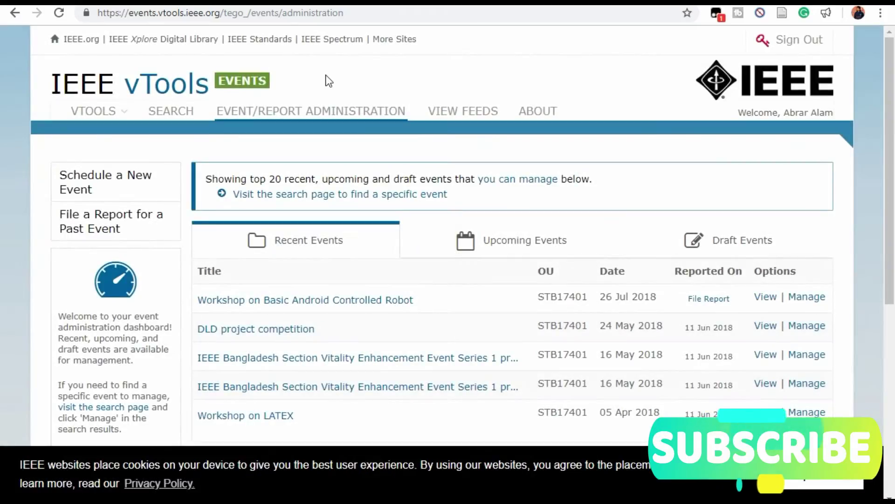
scroll(407, 167, down, 3)
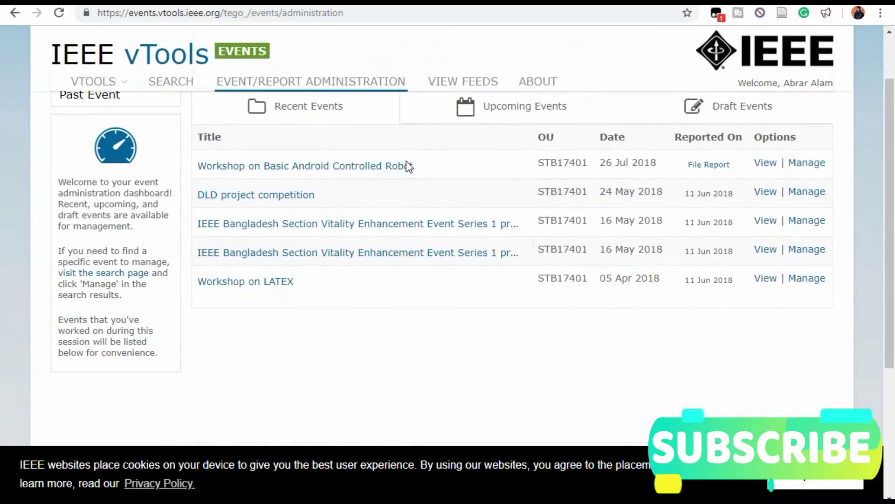
click(444, 361)
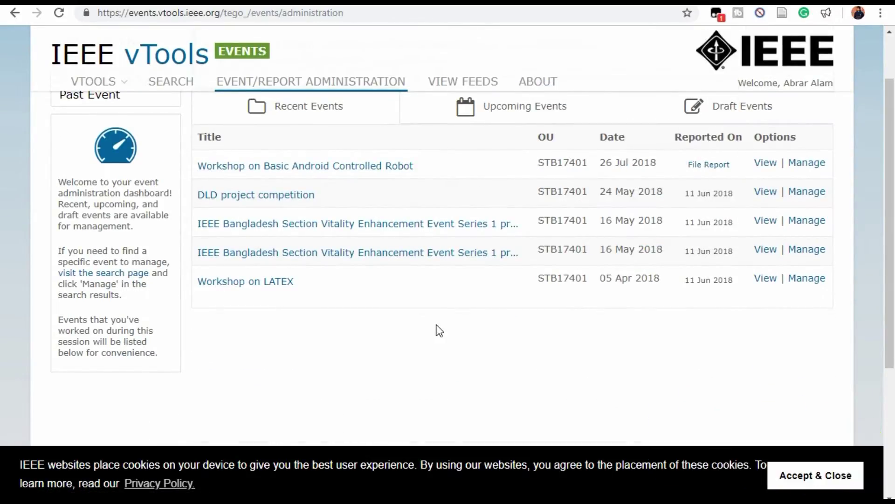
scroll(427, 322, up, 3)
scroll(419, 312, down, 3)
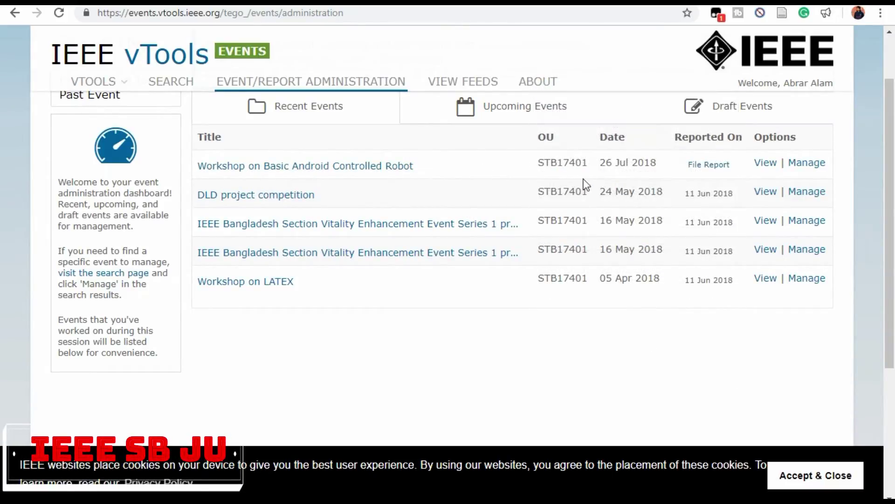
mouse_move(358, 252)
scroll(338, 89, up, 3)
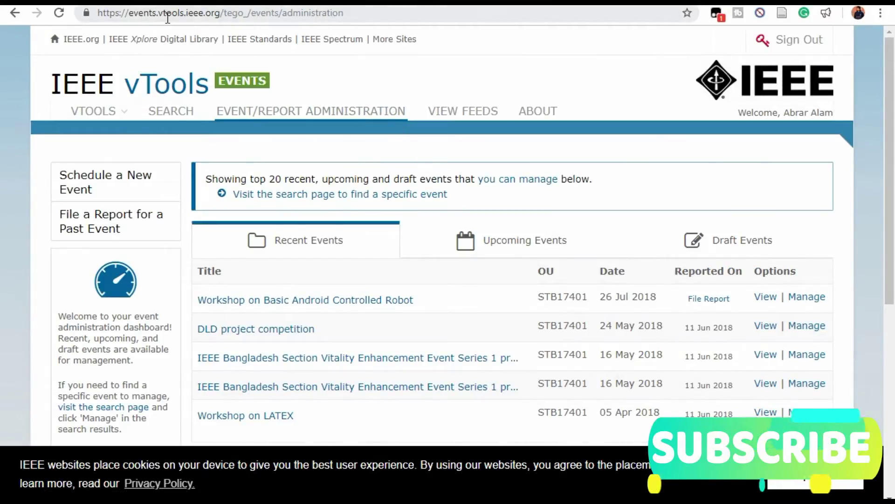
Copy the event reporting page URL from 'Vtools - ieee sb ju.txt' and minimize Notepad
key(alt+Tab)
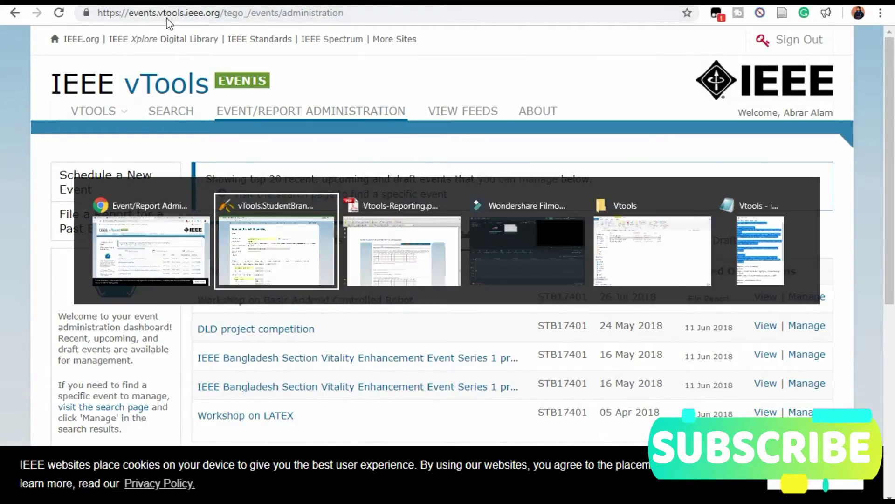
key(alt+Tab)
key(alt+Tab)
key(alt+Tab)
key(alt+Tab)
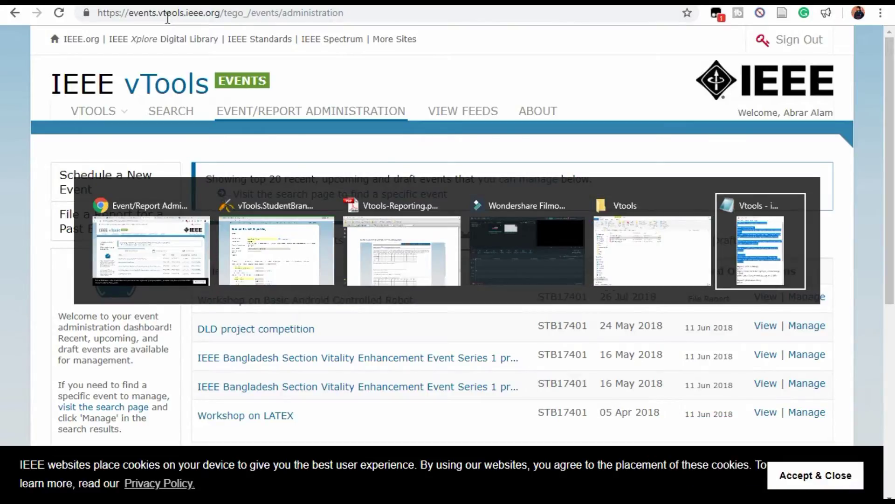
click(170, 108)
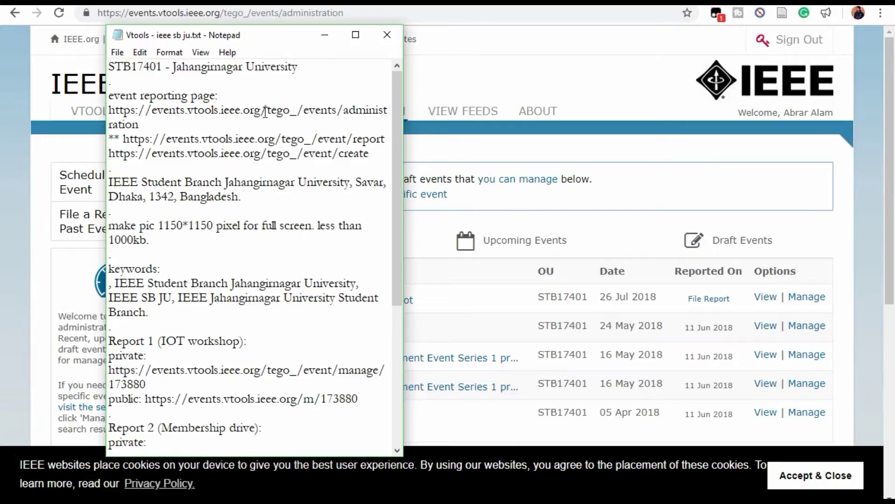
drag(280, 40, 476, 25)
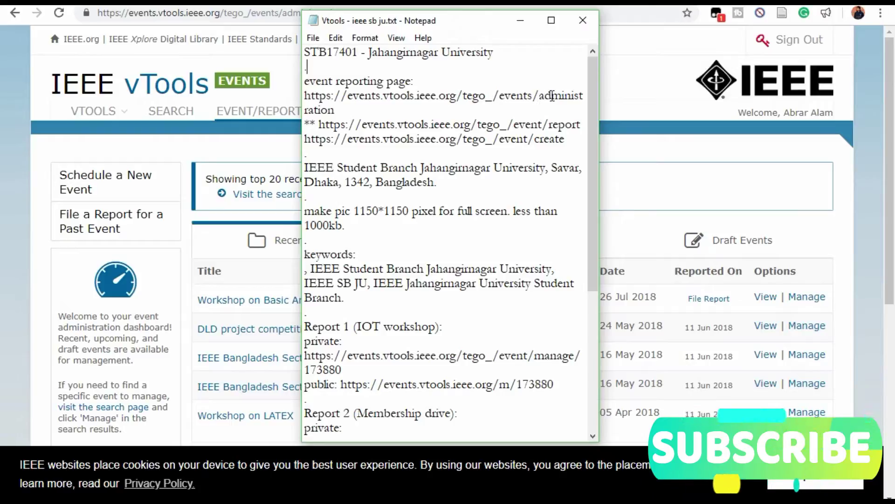
drag(335, 110, 301, 99)
right_click(314, 99)
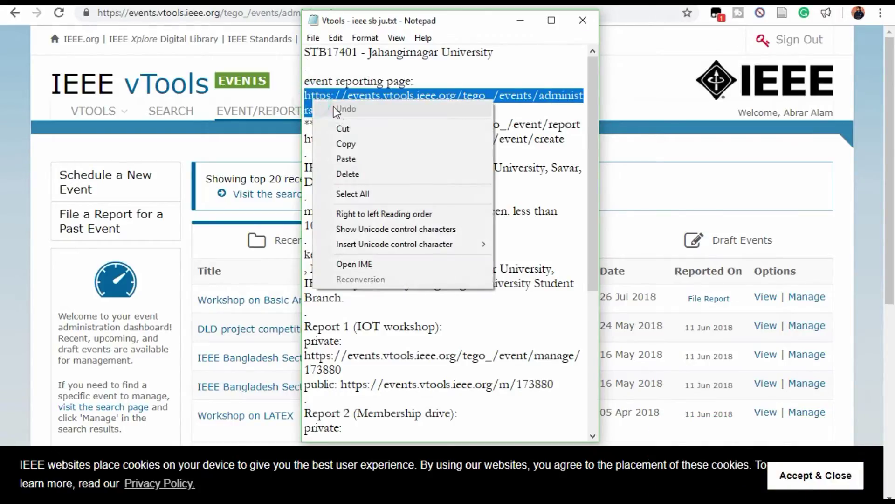
click(340, 145)
click(522, 21)
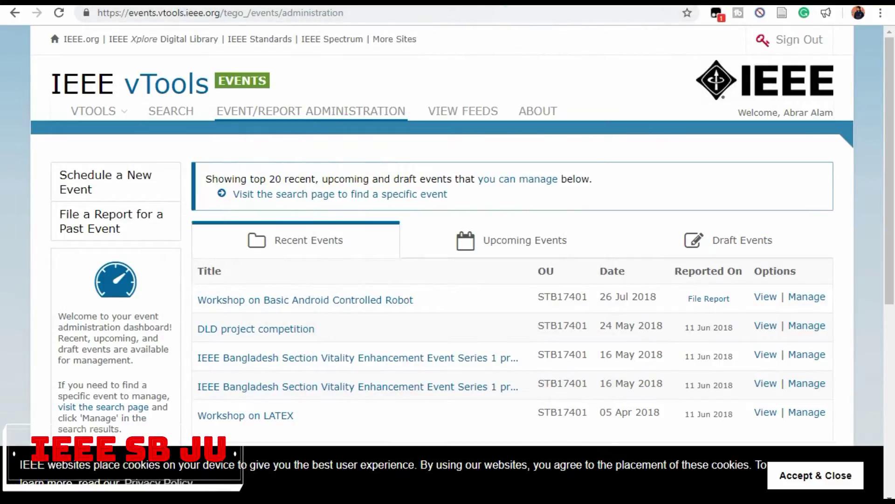
Load the copied reporting URL in a new tab to reach the File a Report page
key(ctrl+t)
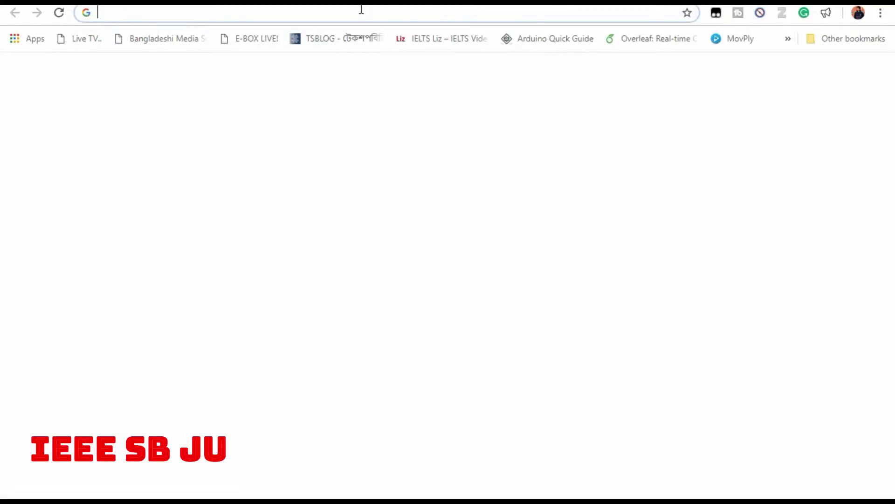
key(ctrl+v)
key(Return)
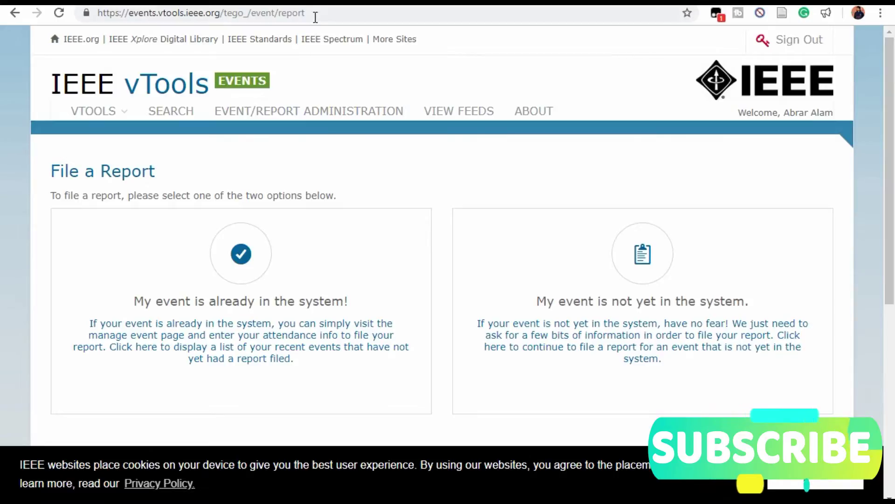
scroll(663, 300, down, 1)
scroll(664, 300, down, 3)
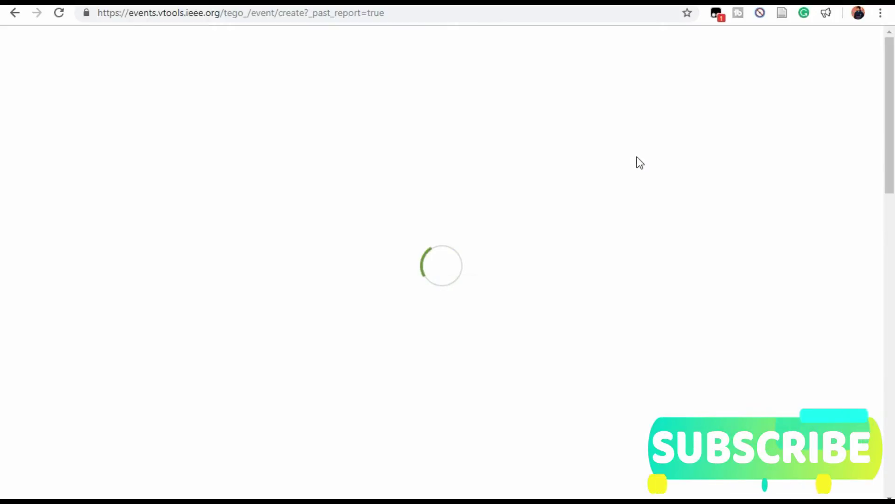
scroll(177, 291, down, 2)
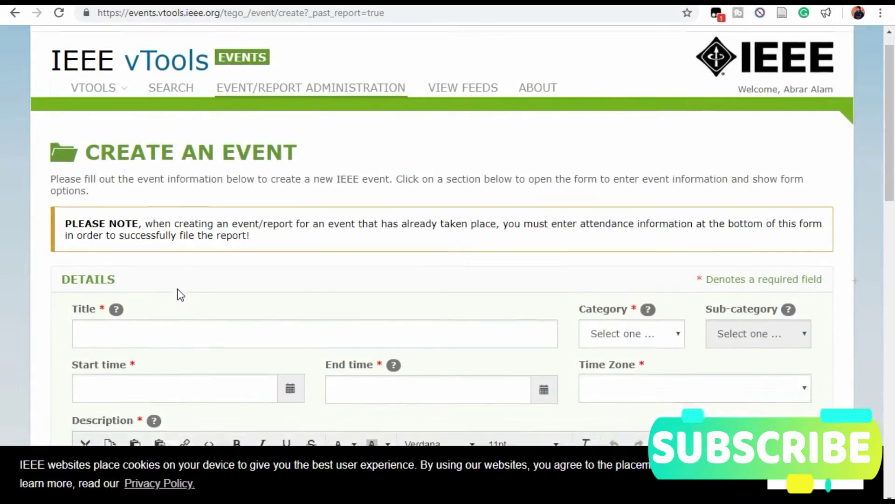
scroll(186, 287, down, 5)
scroll(190, 283, down, 3)
scroll(191, 286, up, 2)
scroll(193, 282, up, 5)
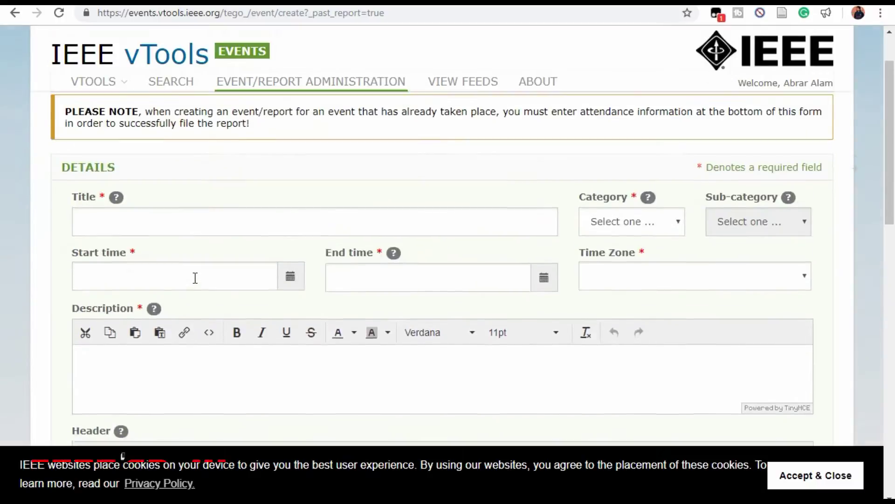
scroll(201, 269, up, 3)
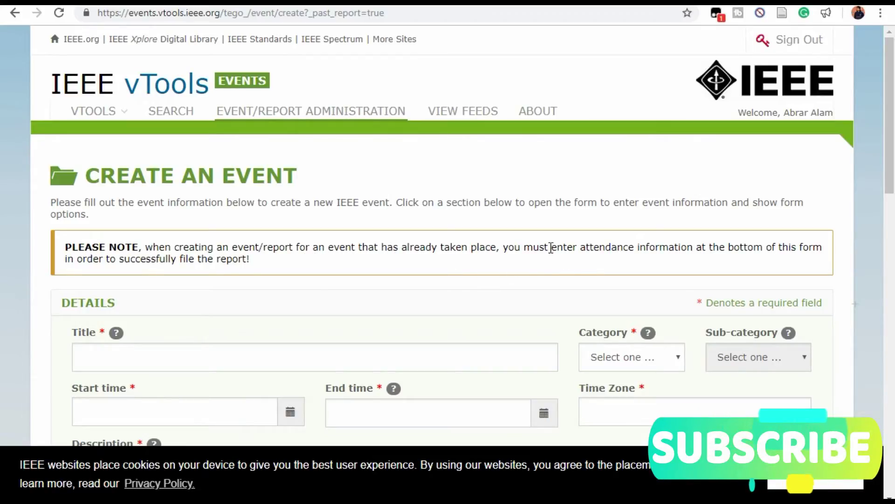
mouse_move(549, 247)
mouse_down()
mouse_move(808, 248)
mouse_move(825, 270)
mouse_up()
click(280, 278)
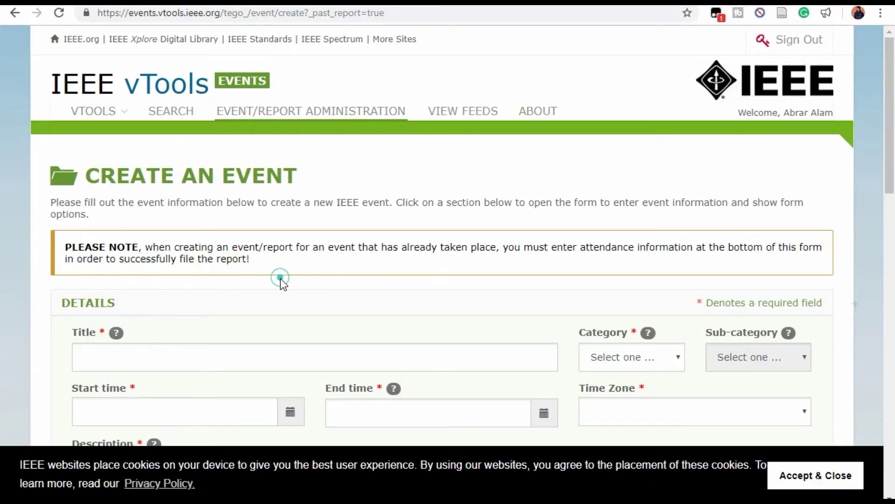
scroll(294, 270, down, 1)
scroll(294, 270, down, 4)
scroll(30, 321, up, 5)
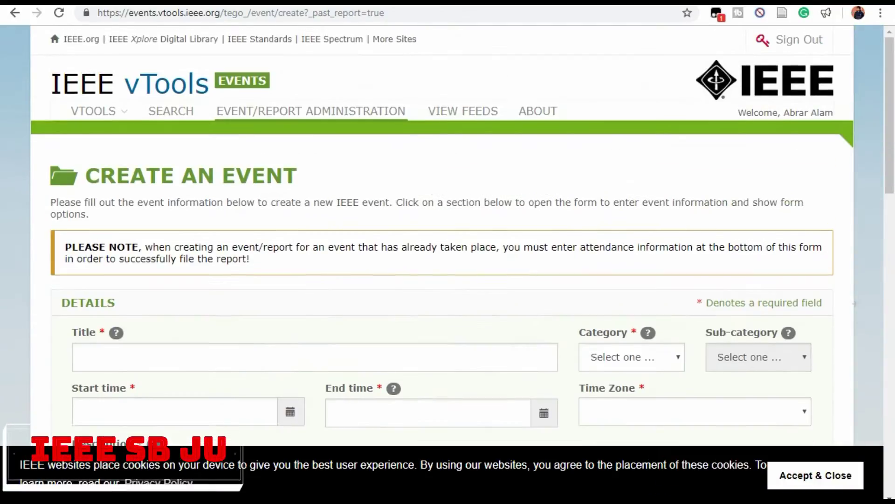
scroll(31, 320, down, 2)
scroll(31, 321, down, 2)
click(136, 159)
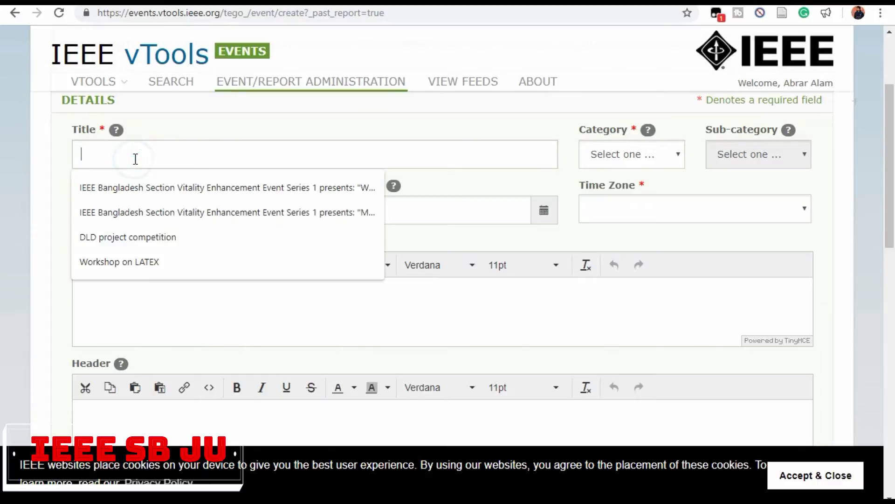
click(176, 128)
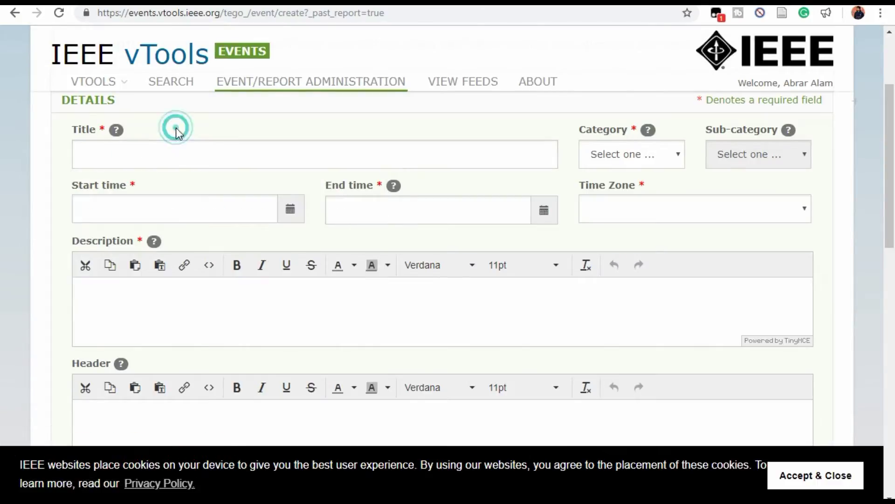
click(150, 151)
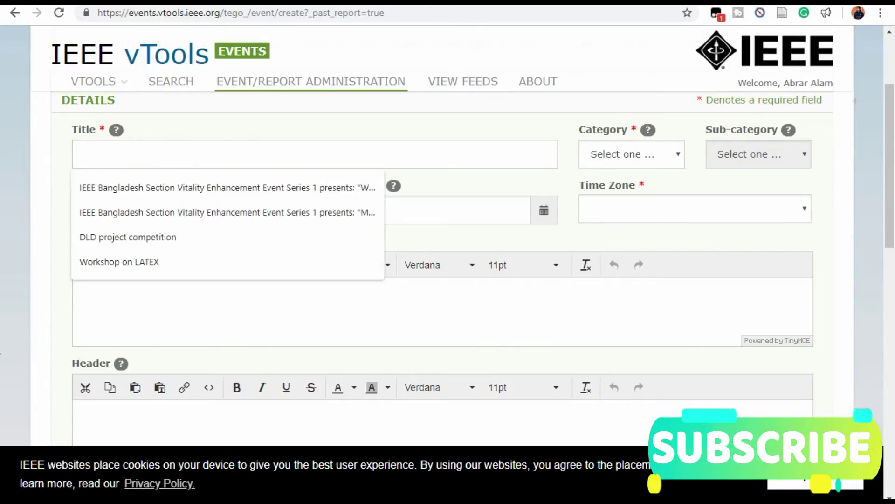
click(1, 353)
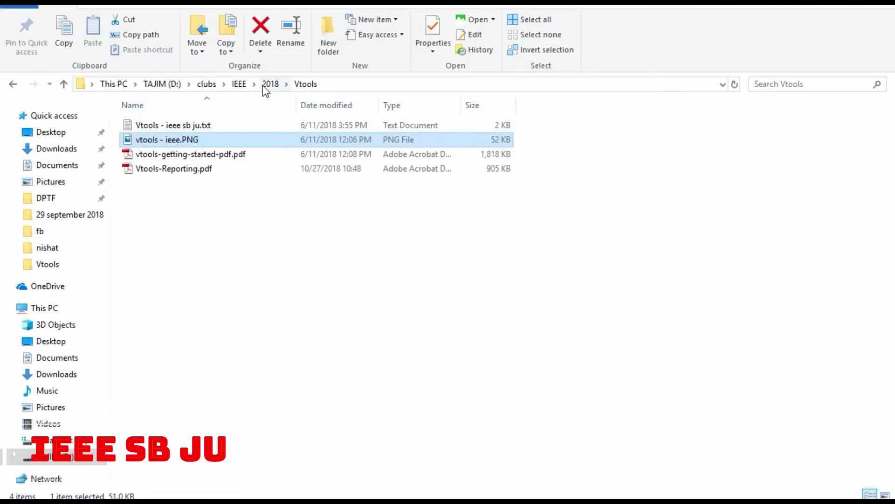
Move into 2018 > cyber security, and view and close cyber seminar.txt
click(270, 84)
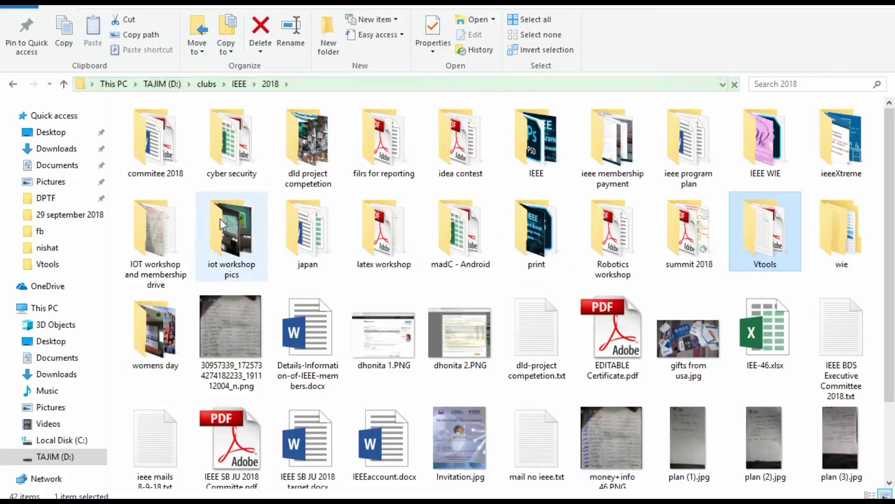
click(233, 178)
double_click(232, 174)
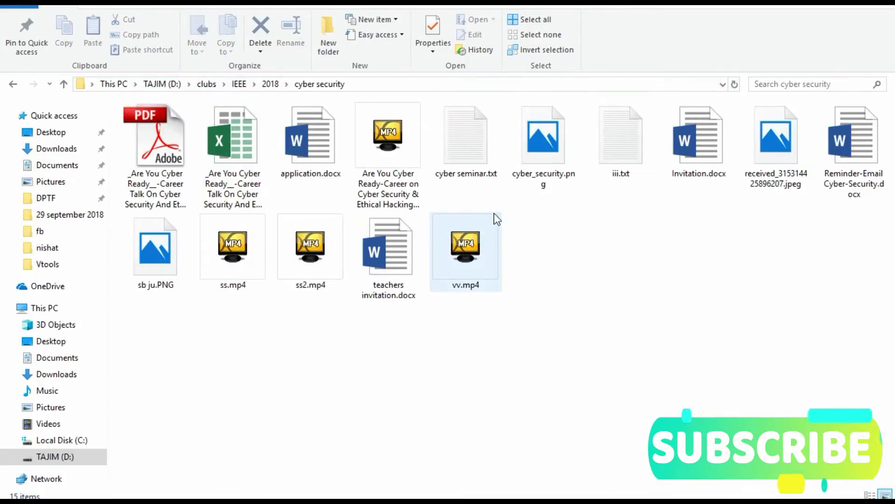
double_click(472, 176)
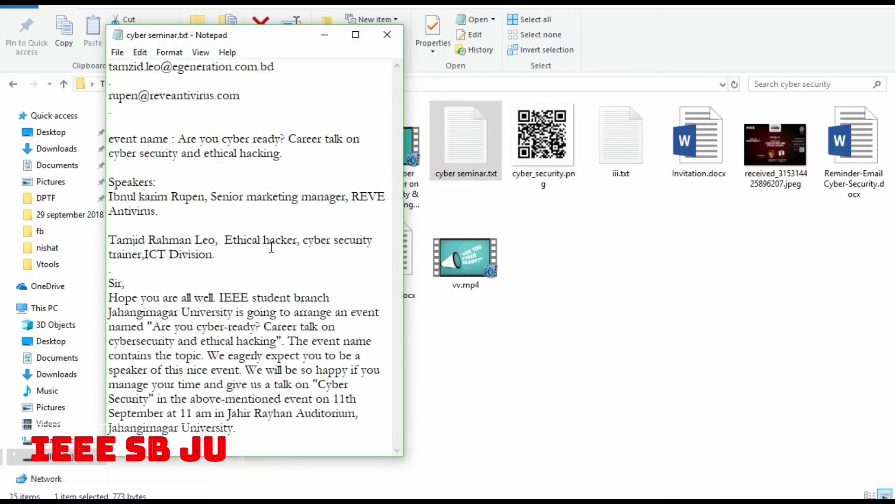
click(388, 35)
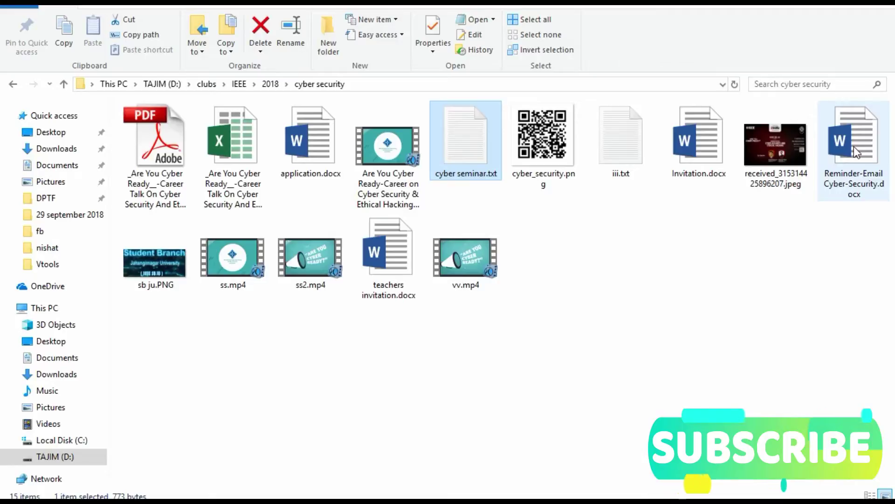
Copy the Career Talk invitation letter text from Invitation.docx in Word
click(720, 178)
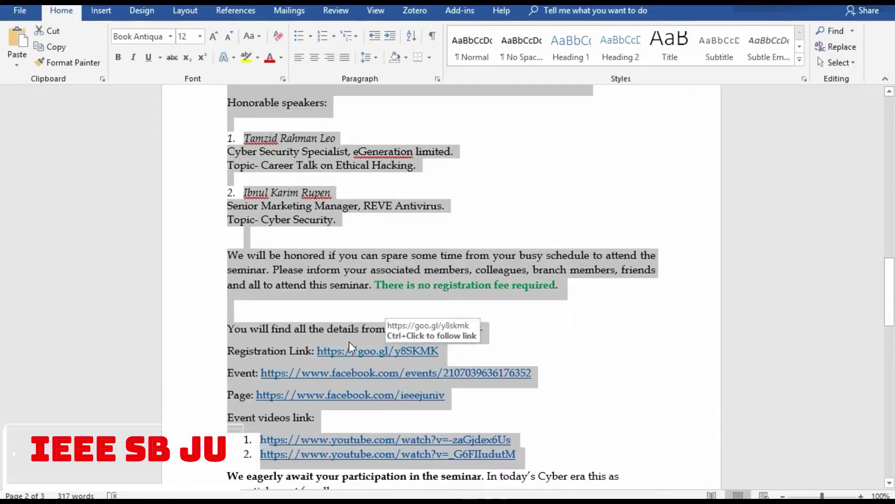
scroll(336, 312, down, 2)
right_click(331, 277)
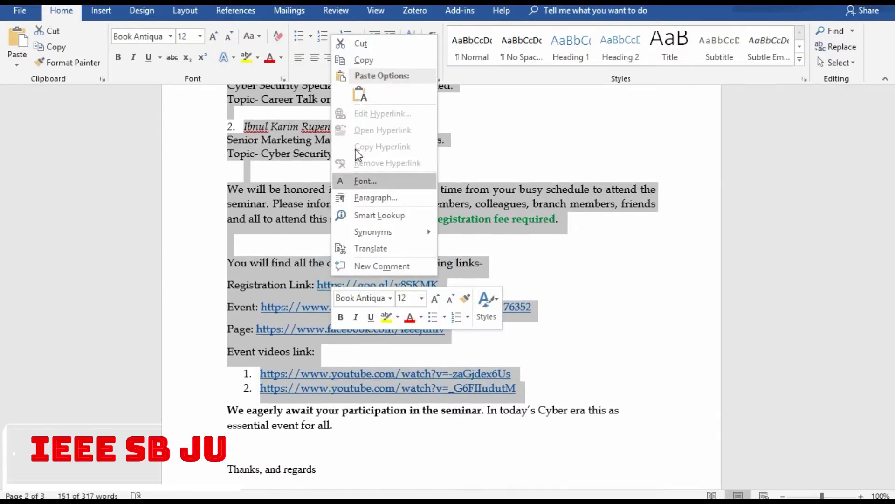
click(359, 61)
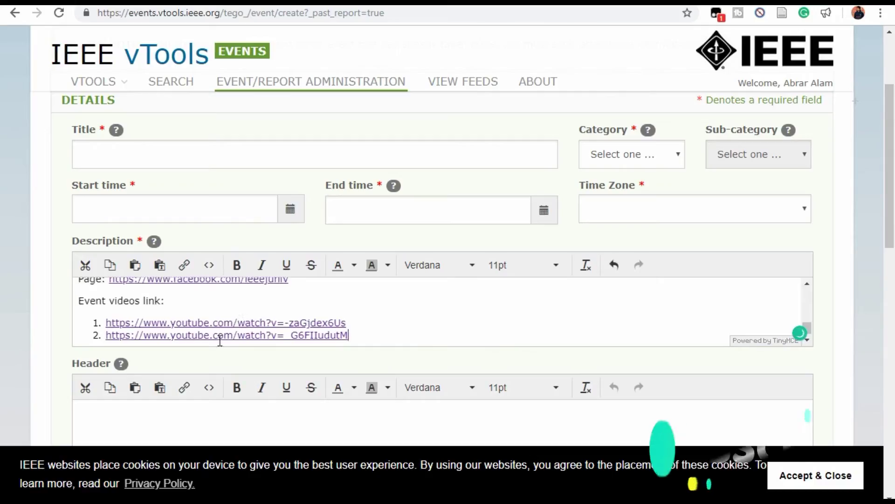
scroll(236, 320, up, 3)
scroll(236, 320, up, 3)
Correct the description's spelling, making 'well known' into 'well-known' and '3pm' into '3 pm'
scroll(252, 317, up, 3)
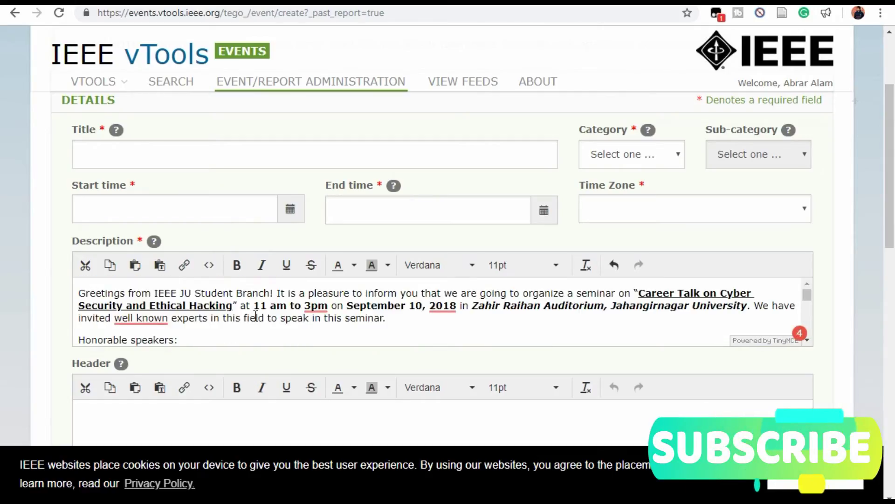
right_click(140, 317)
click(156, 375)
right_click(315, 306)
click(326, 280)
right_click(441, 306)
click(447, 280)
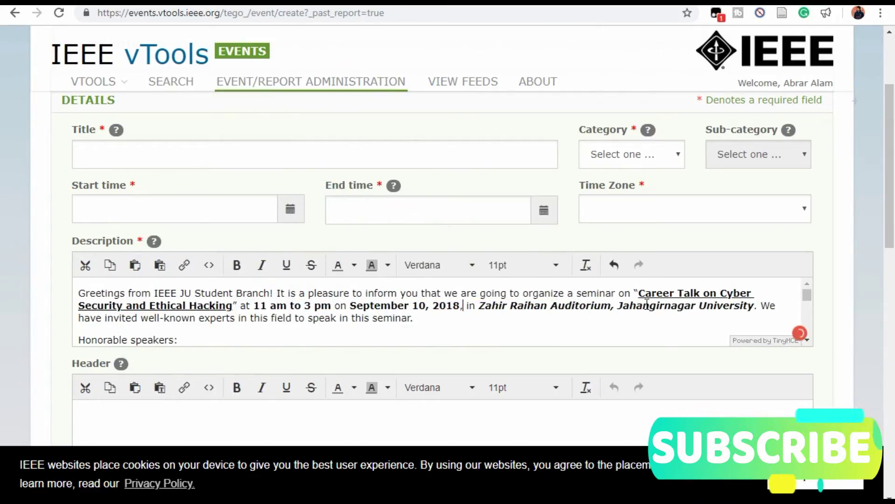
Copy the event name from the description into the Title field
drag(645, 293, 232, 305)
key(ctrl+c)
click(174, 150)
key(ctrl+v)
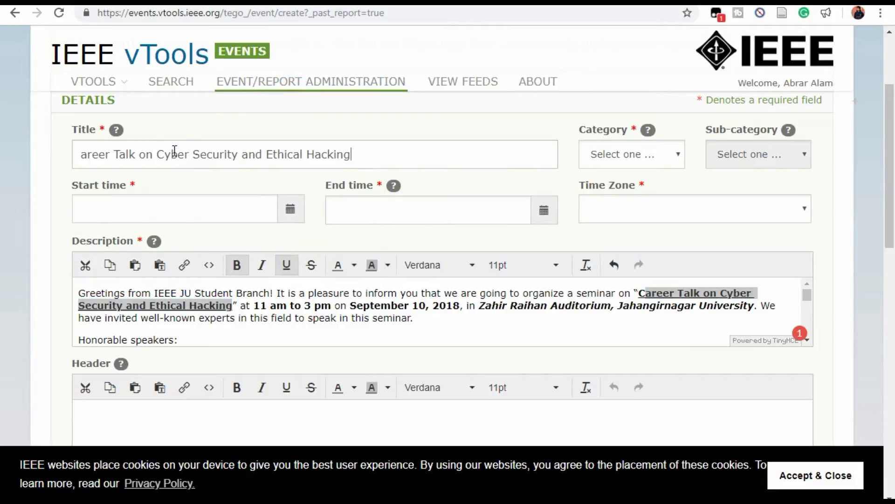
Set the event start to 10 September 2018, 09:00 AM
click(181, 214)
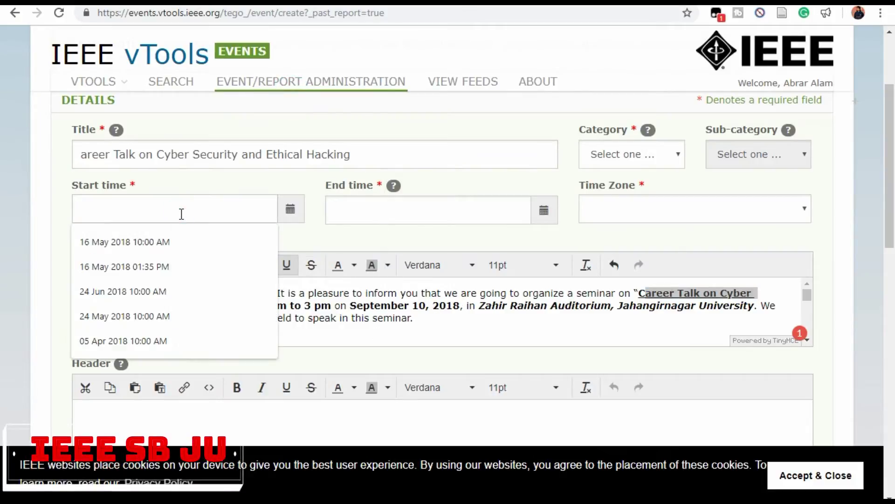
click(290, 209)
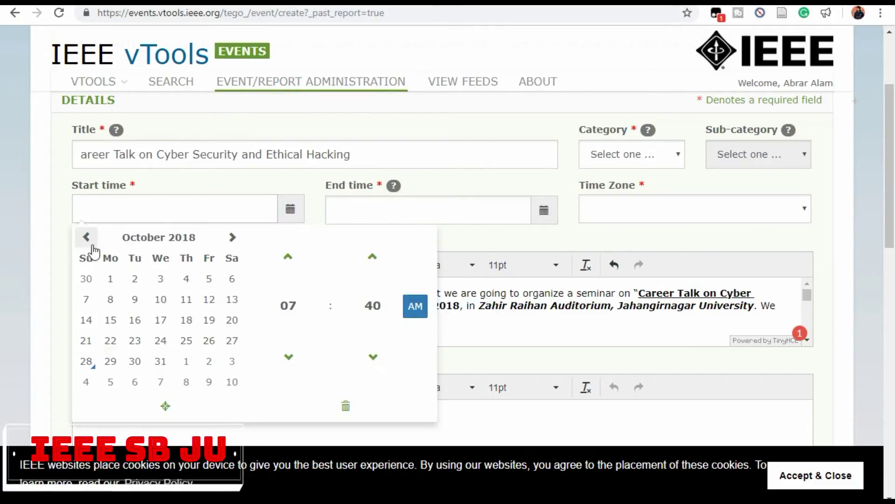
click(86, 237)
click(111, 320)
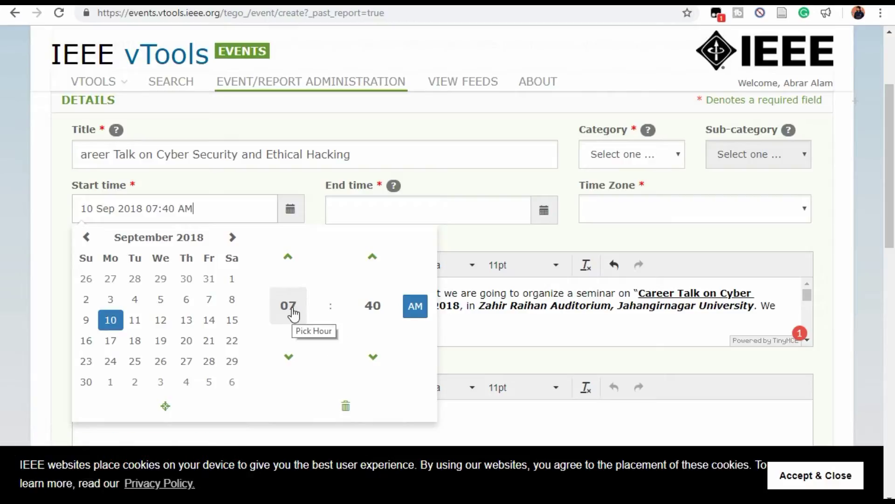
click(291, 307)
click(329, 338)
click(372, 308)
click(285, 249)
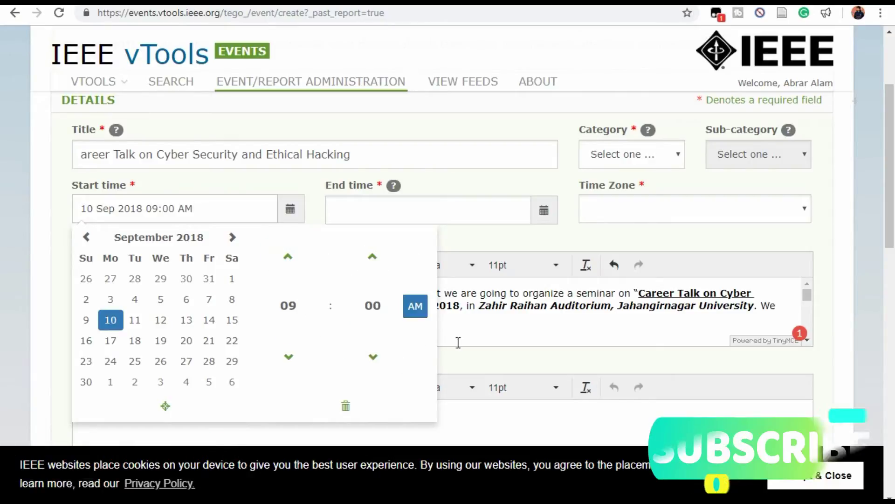
click(150, 222)
Set the event end to 10 September 2018, 05:00 PM
click(384, 211)
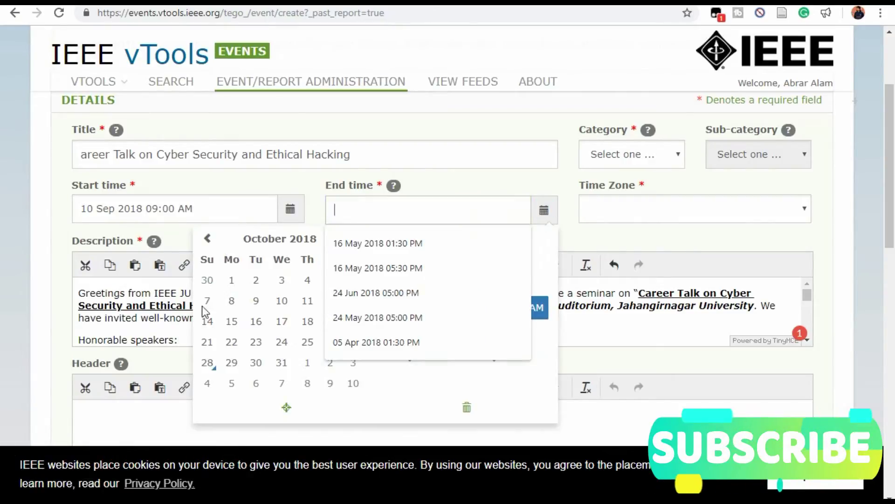
click(207, 239)
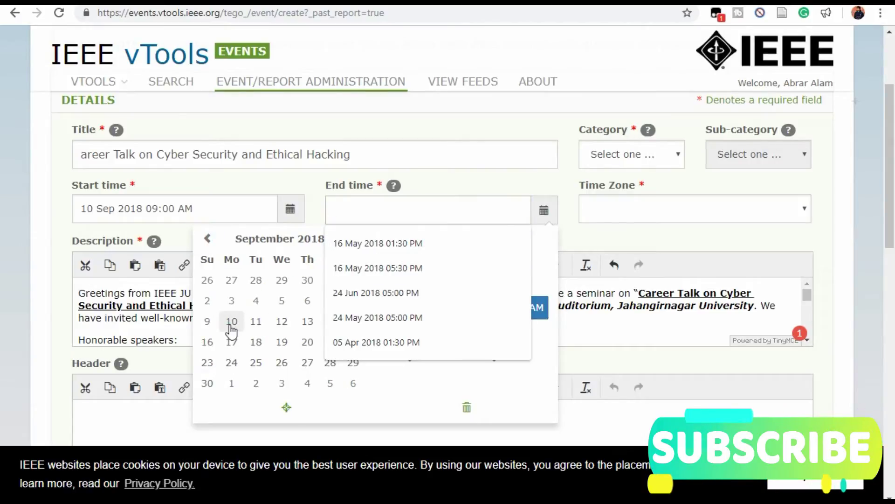
click(544, 210)
click(208, 239)
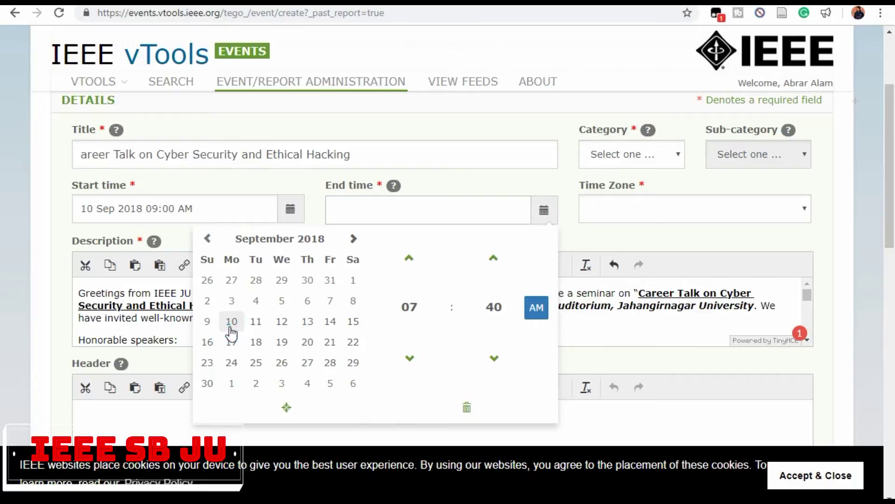
click(410, 307)
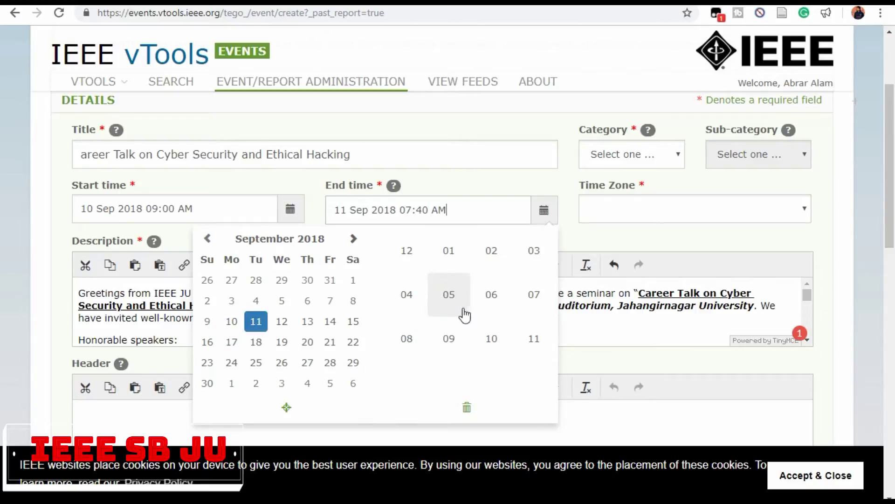
click(450, 294)
click(536, 307)
click(494, 307)
click(403, 252)
click(232, 321)
Set the time zone to Asia - Dhaka
click(642, 214)
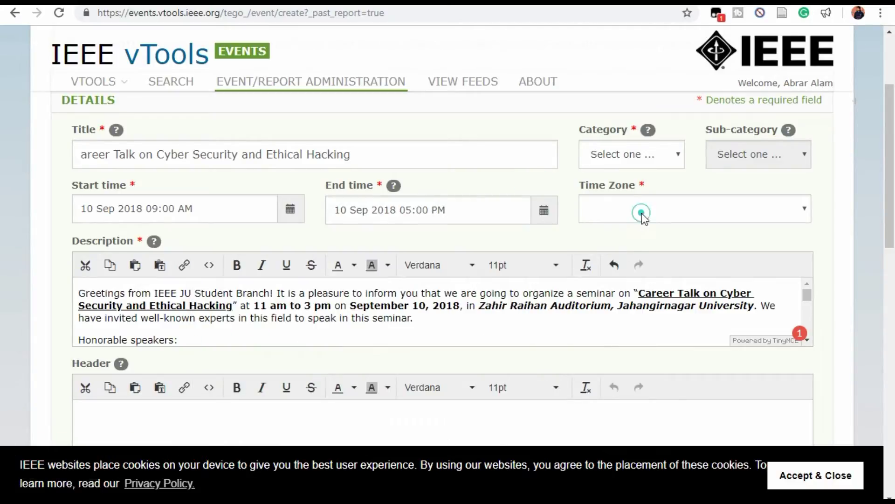
scroll(650, 280, down, 15)
scroll(650, 279, down, 20)
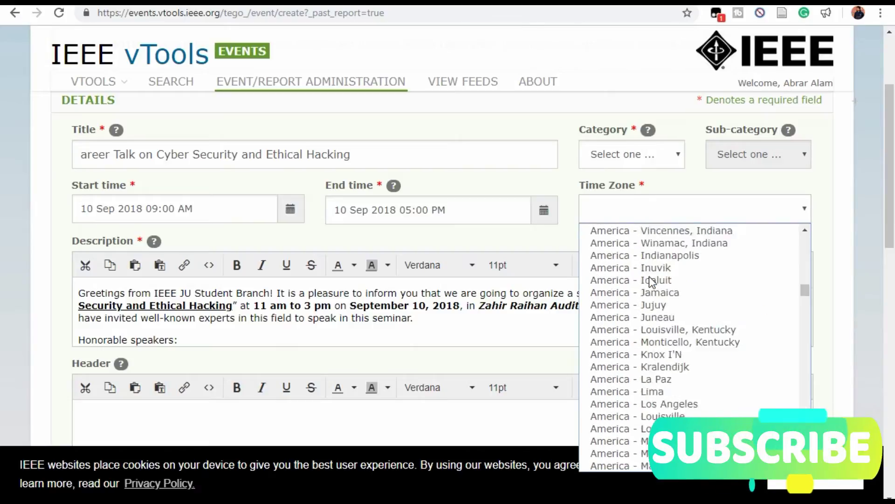
scroll(650, 280, down, 20)
scroll(652, 408, up, 3)
scroll(652, 408, down, 4)
click(650, 401)
Set the event category to Technical and recheck the event title
click(631, 154)
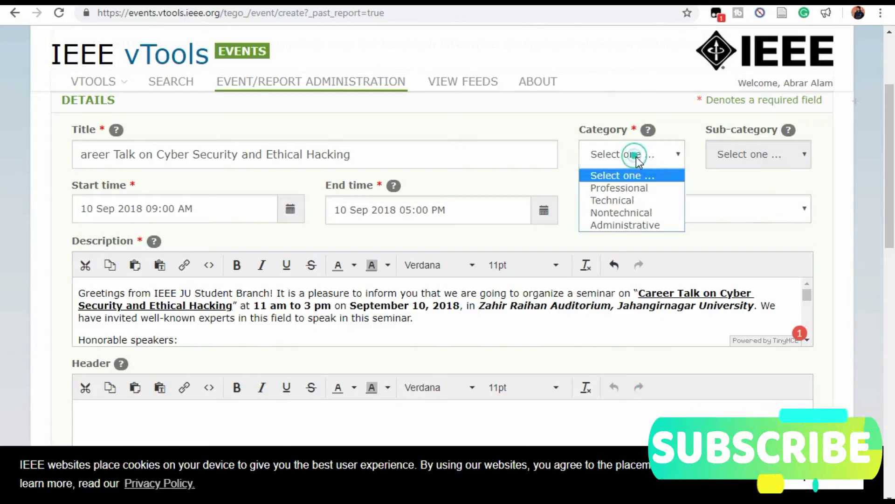
click(662, 201)
scroll(194, 320, down, 10)
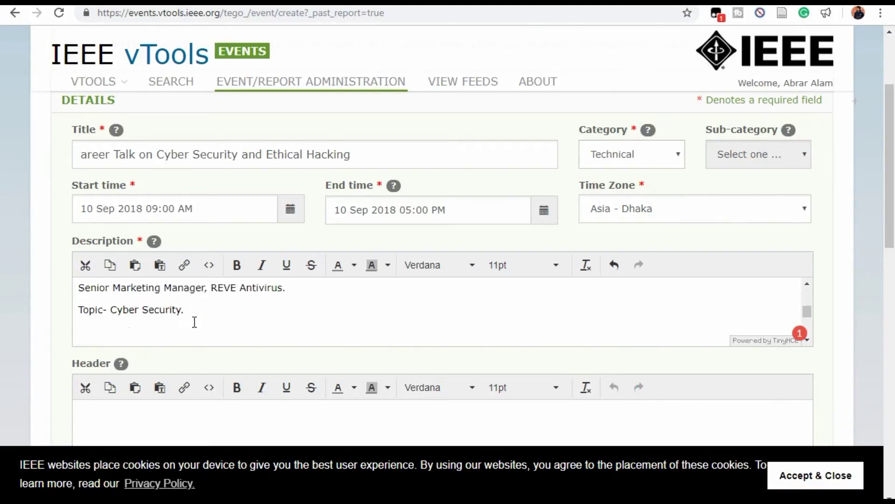
scroll(164, 204, up, 2)
triple_click(186, 223)
click(197, 224)
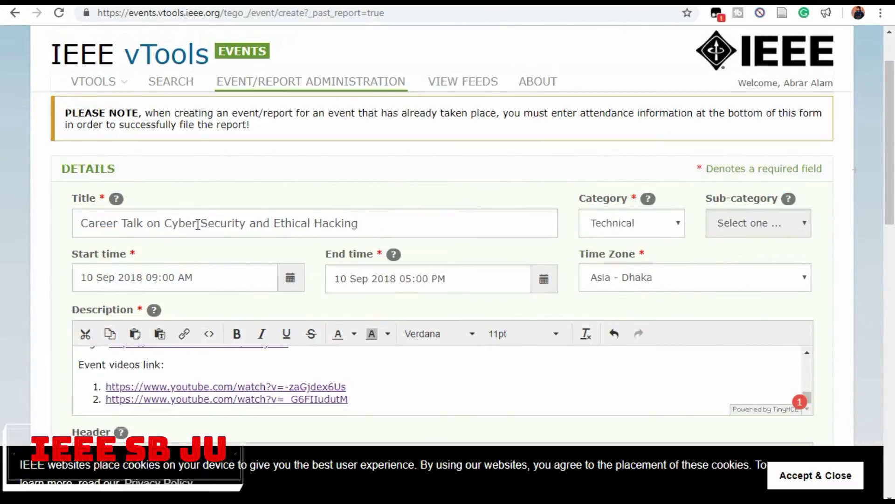
Paste the saved keywords (title, IEEE Student Branch Jahangirnagar University, IEEE SB JU) into Keywords
scroll(177, 252, down, 6)
scroll(154, 256, down, 3)
scroll(145, 234, down, 4)
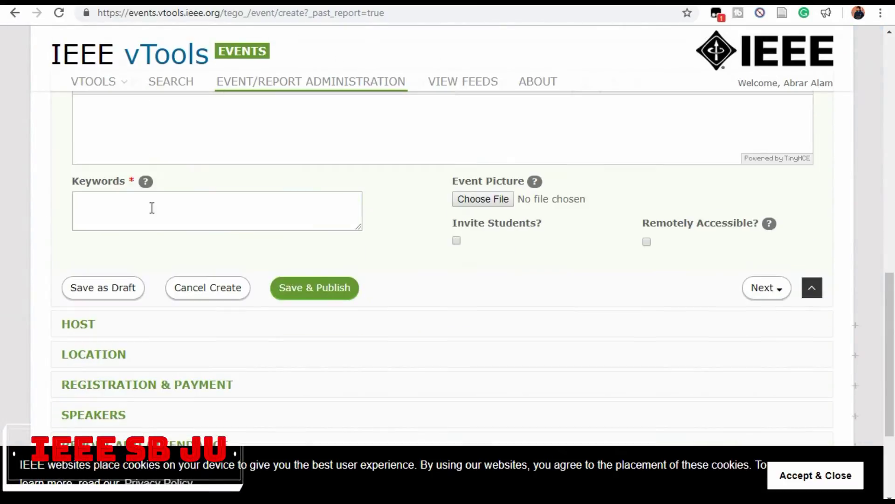
click(175, 206)
key(alt+Tab)
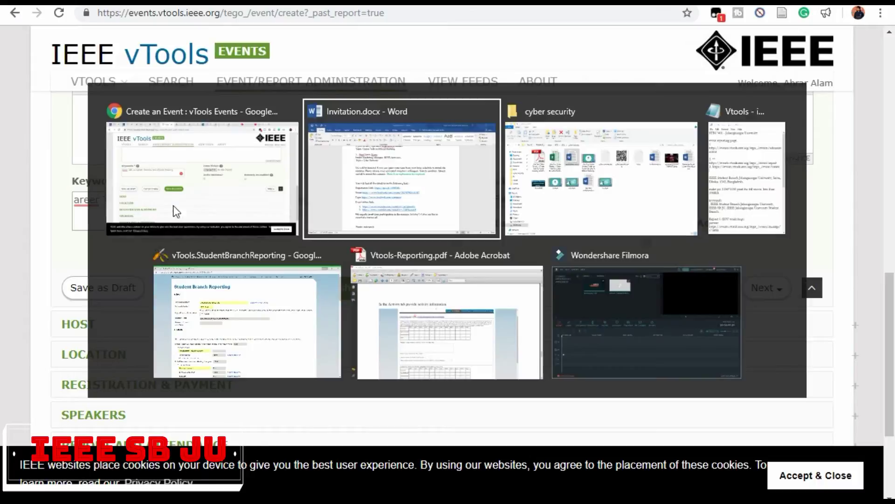
drag(342, 322, 298, 294)
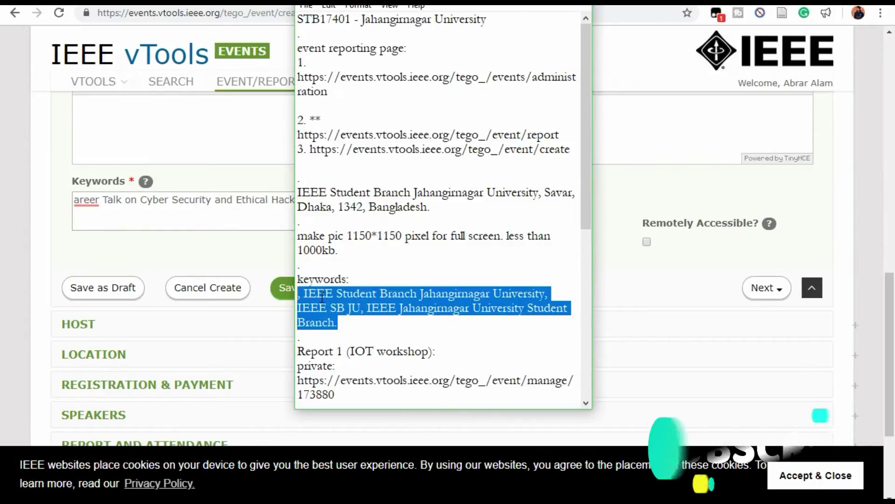
key(alt+Tab)
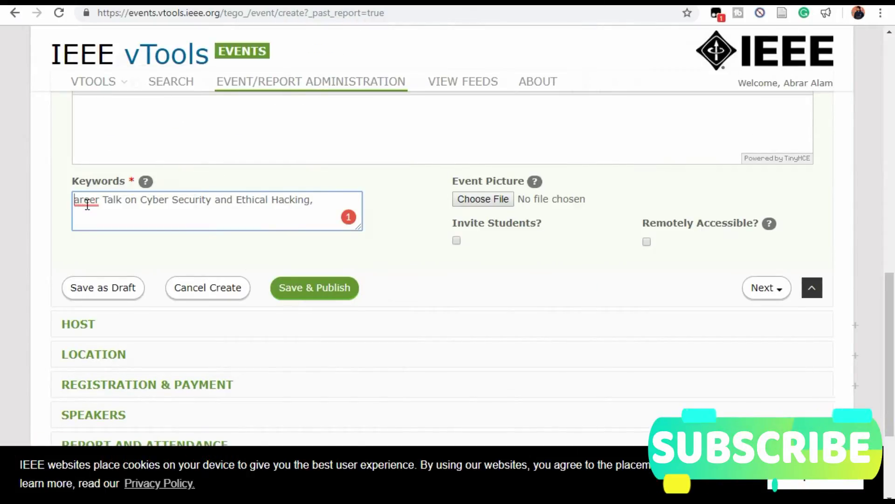
key(ctrl+v)
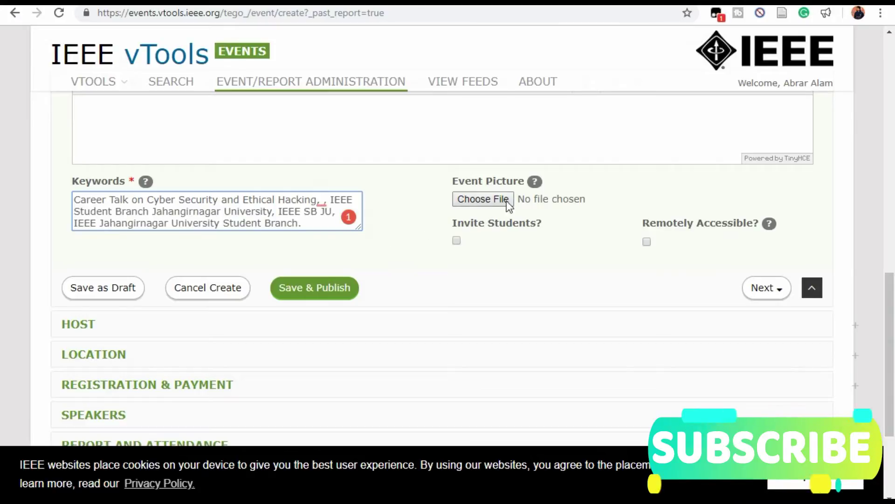
Check the 1150*1150 picture size guideline in the Vtools notes, then return to the form
key(alt+Tab)
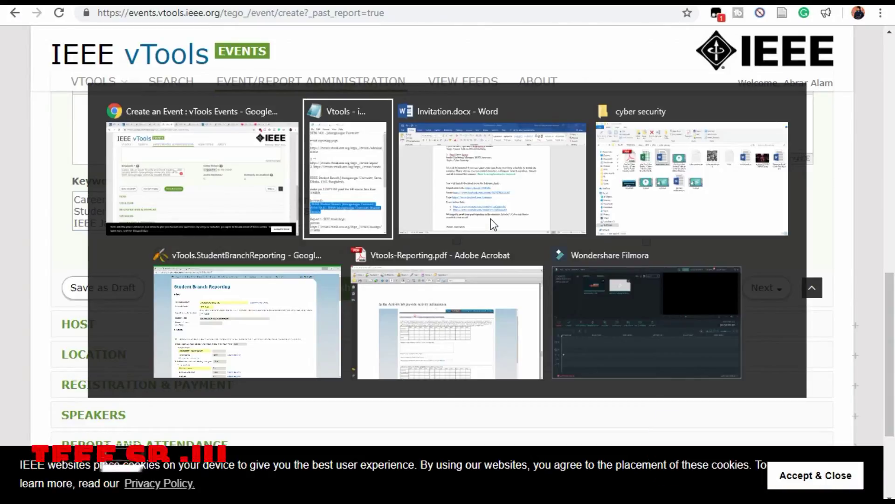
key(alt+Tab)
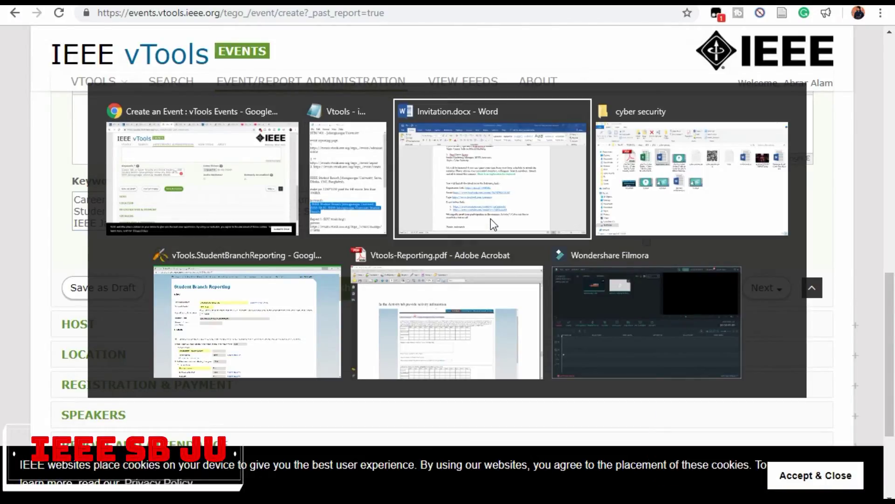
click(365, 178)
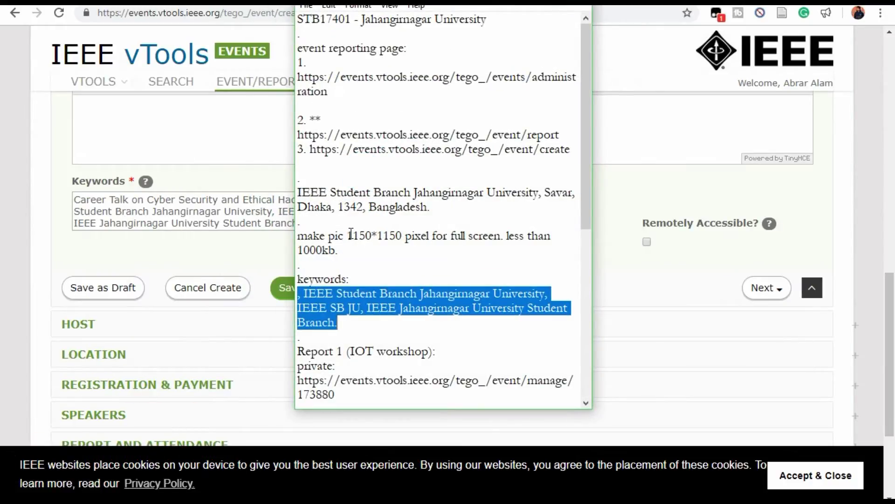
mouse_move(349, 236)
mouse_down()
mouse_move(385, 236)
mouse_move(403, 247)
mouse_up()
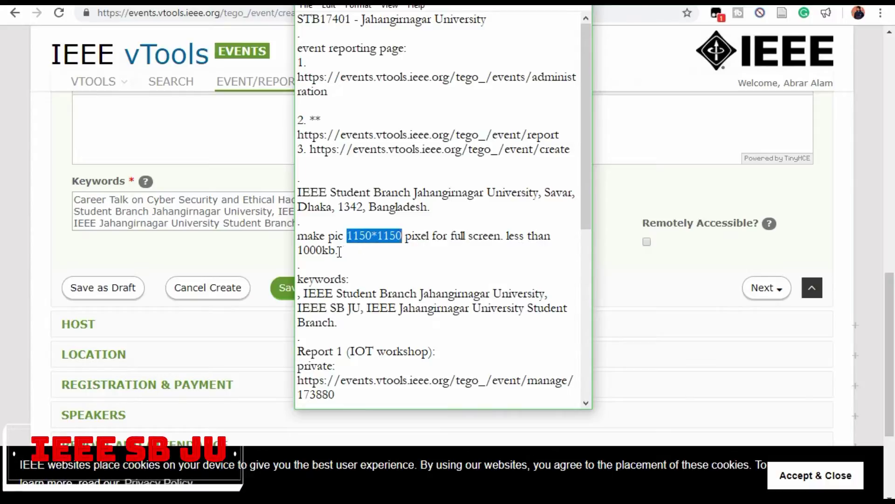
drag(297, 243, 292, 239)
click(385, 250)
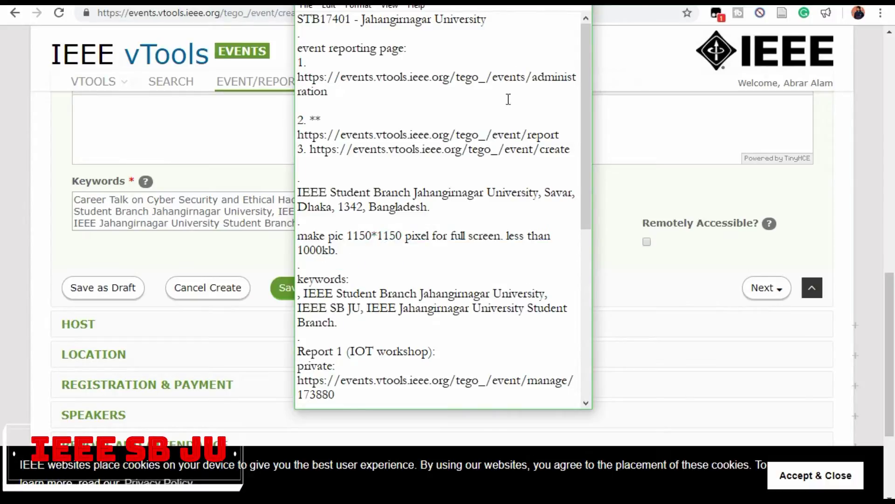
key(alt+Tab)
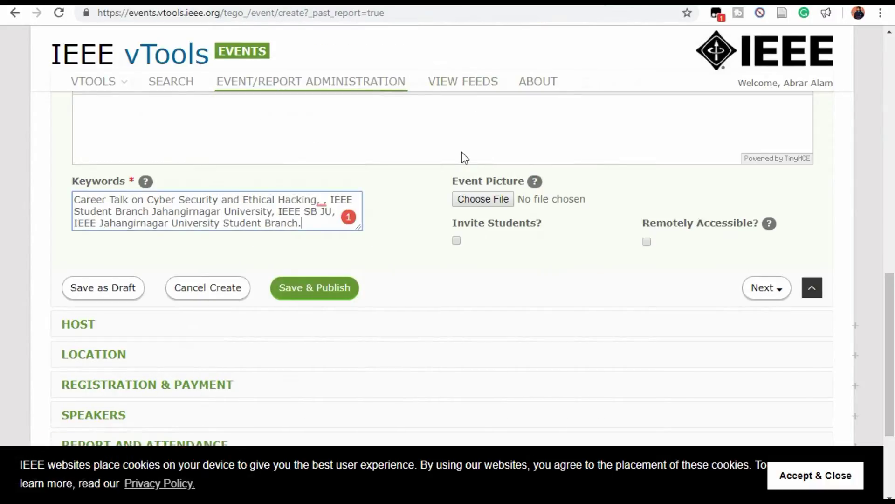
key(alt+Tab)
Open the poster received_315314425896207.jpeg from the cyber security folder in Paint via Edit
key(Tab)
key(Tab)
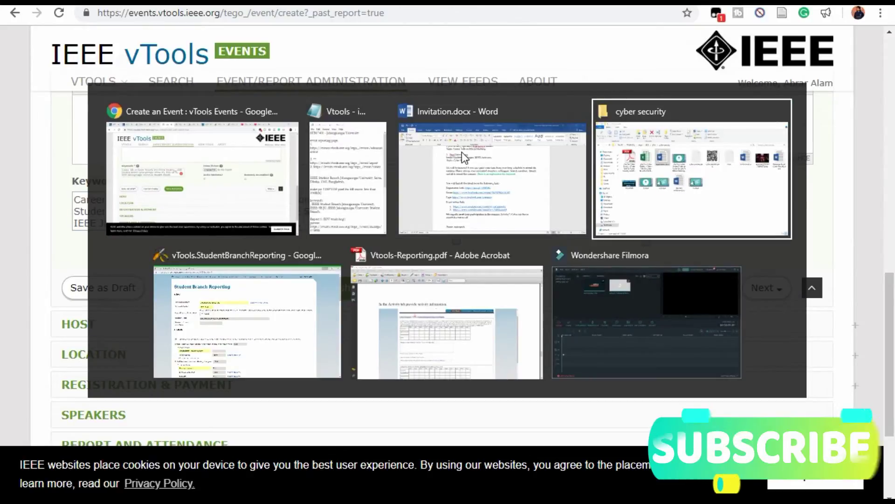
key(Tab)
click(686, 168)
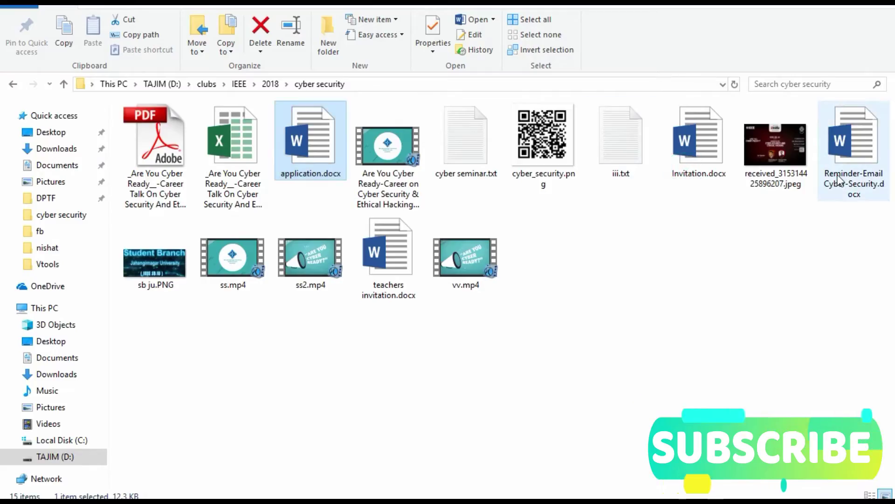
click(785, 169)
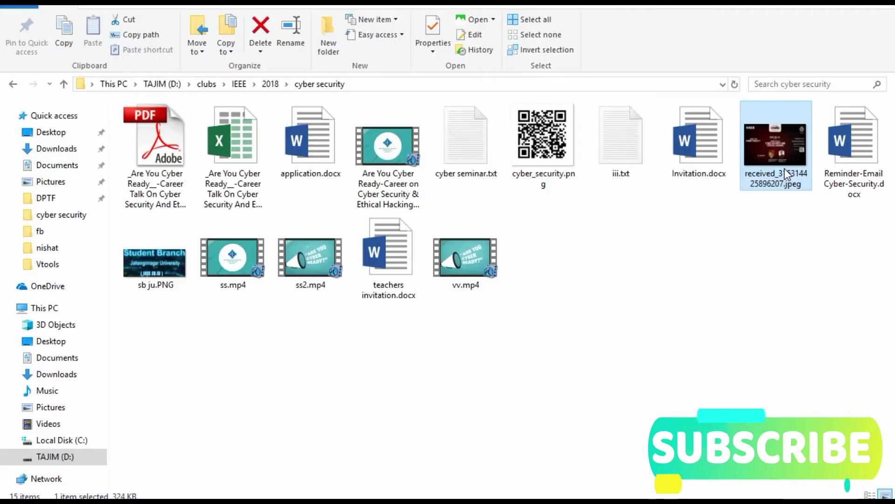
right_click(788, 152)
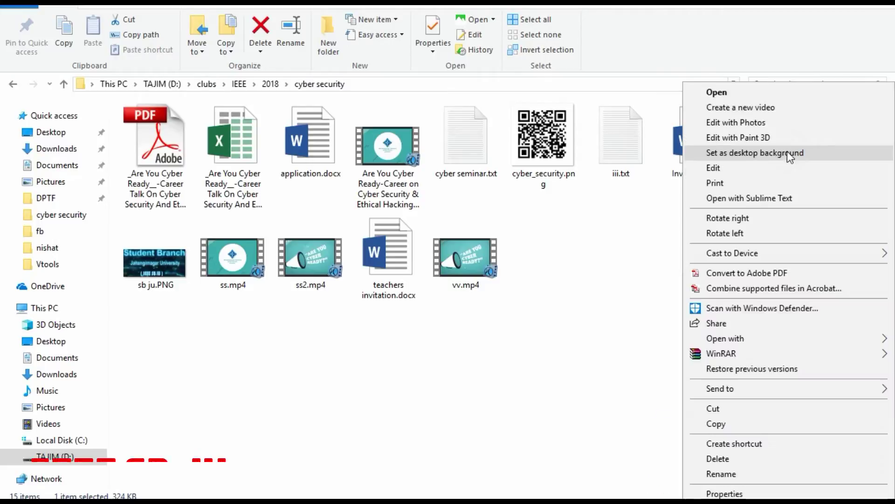
click(774, 170)
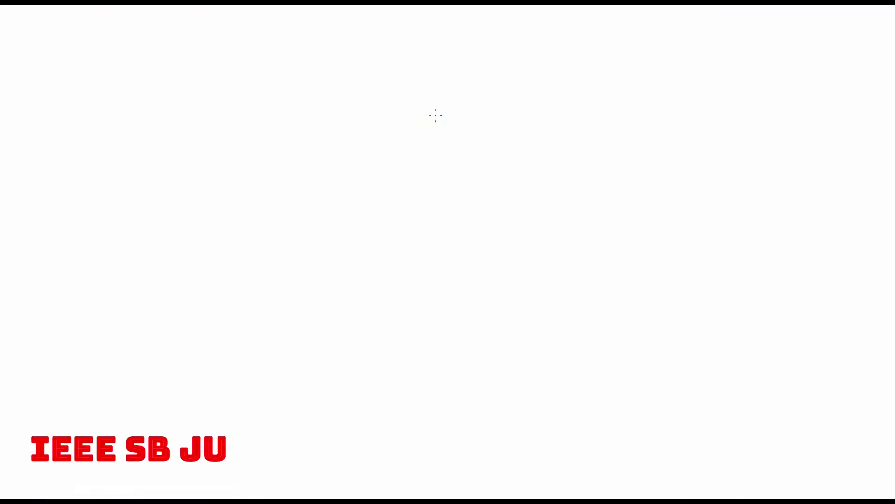
Glance at the Vtools notes, then return to the poster in Paint
key(alt+Tab)
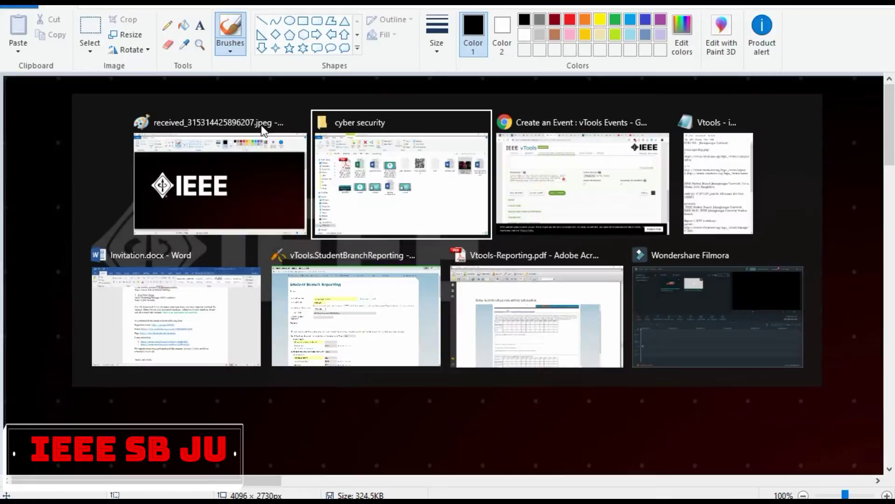
key(Tab)
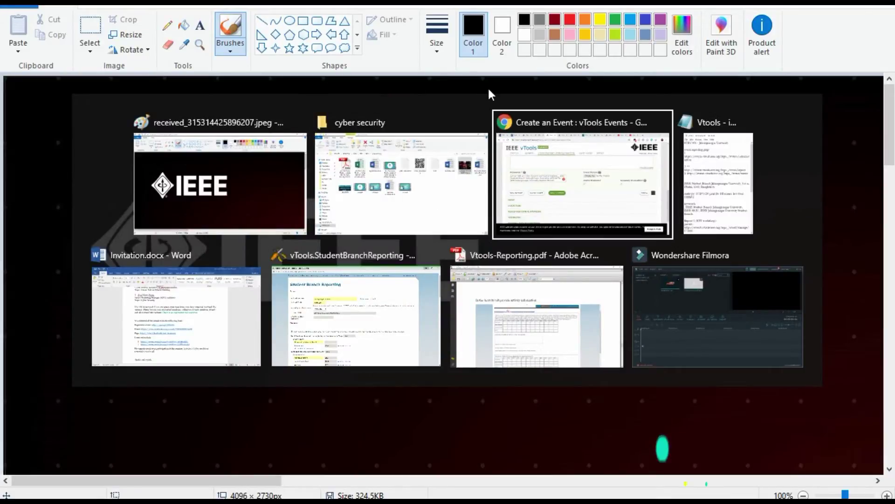
key(Tab)
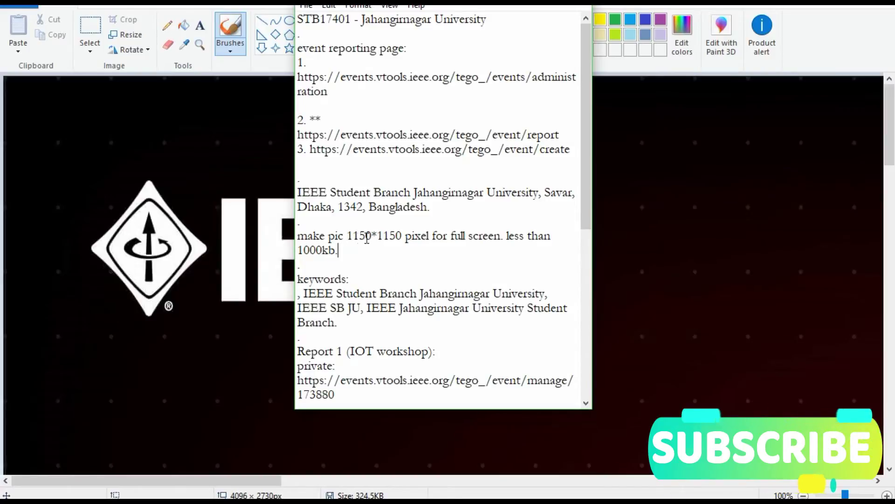
key(alt+Tab)
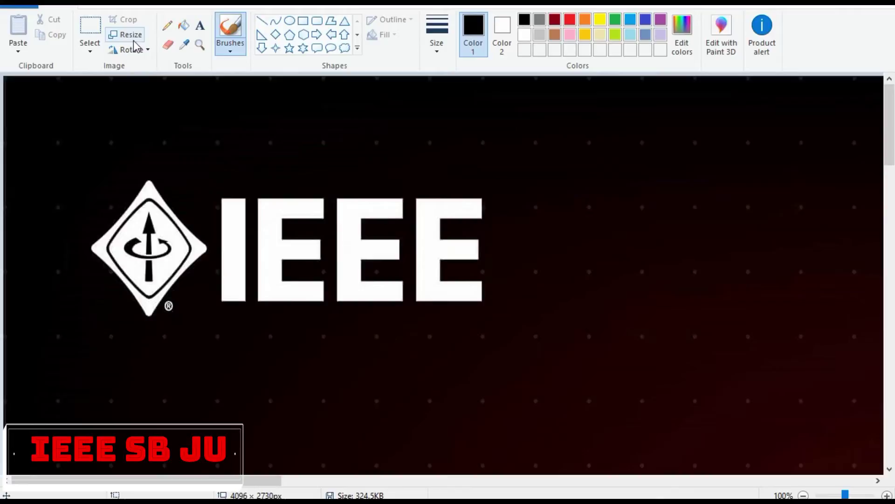
Resize the poster from 4096 × 2730 to 1150 × 1150 pixels, ignoring aspect ratio
click(128, 34)
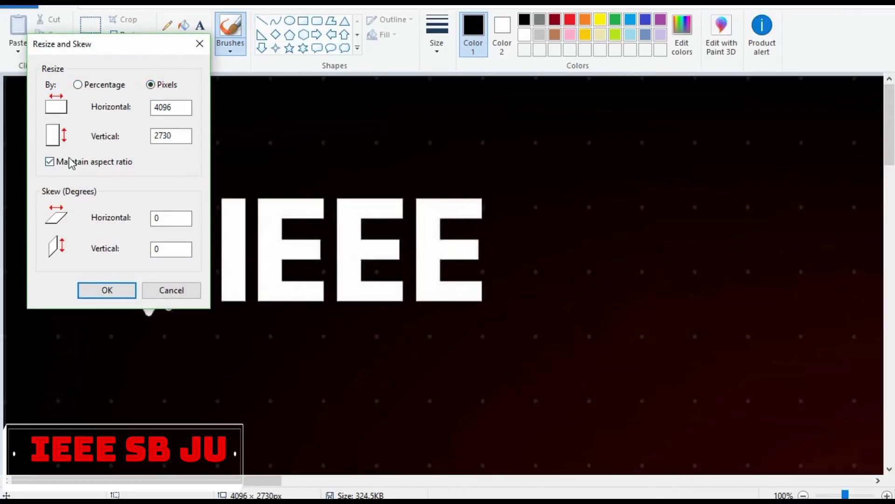
click(178, 108)
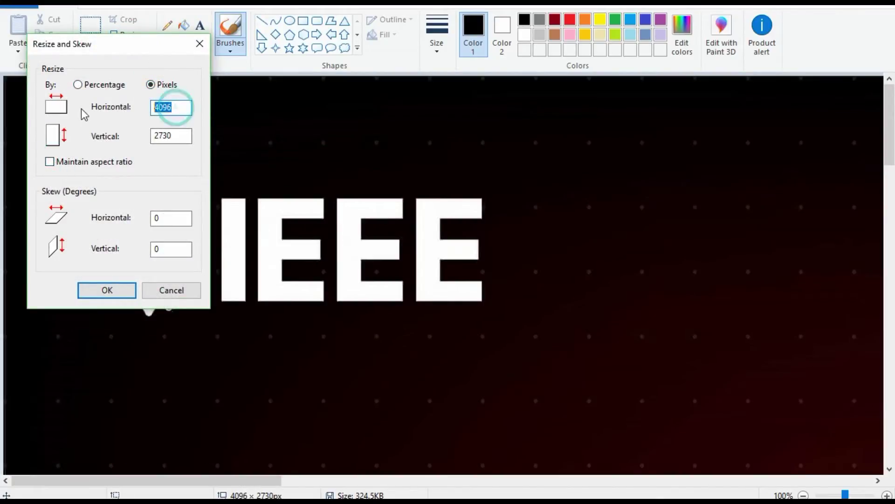
text(115)
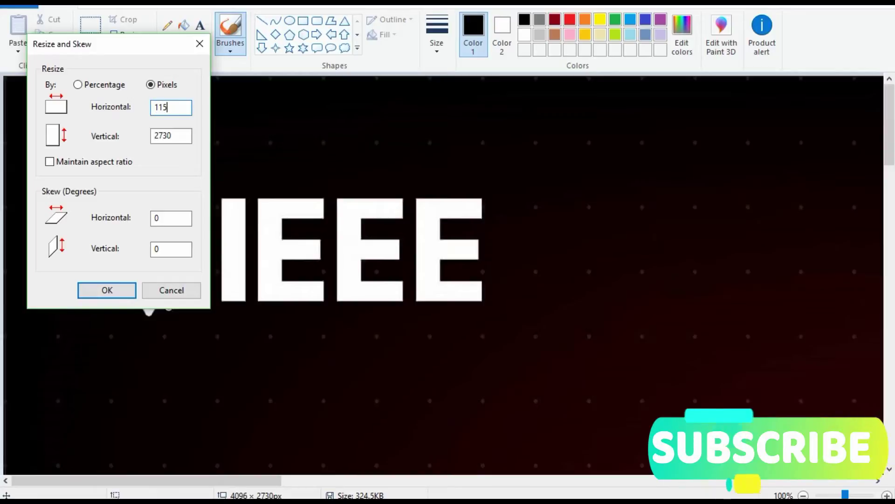
text(0)
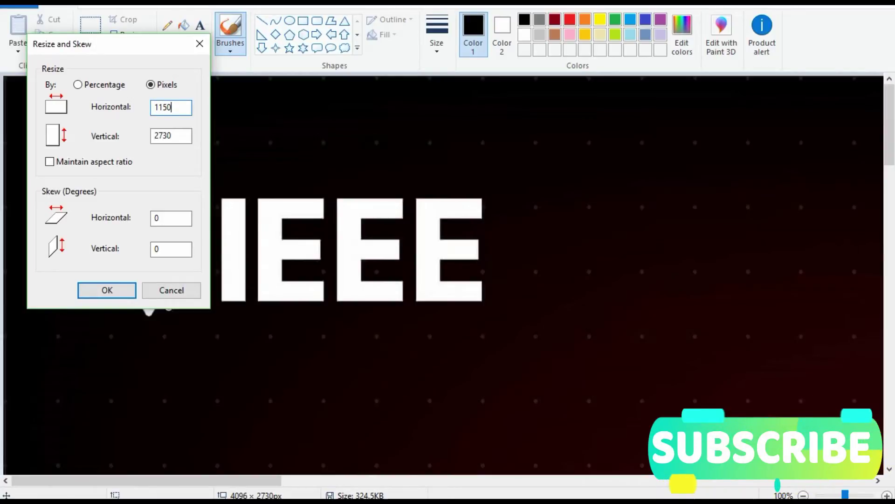
double_click(164, 107)
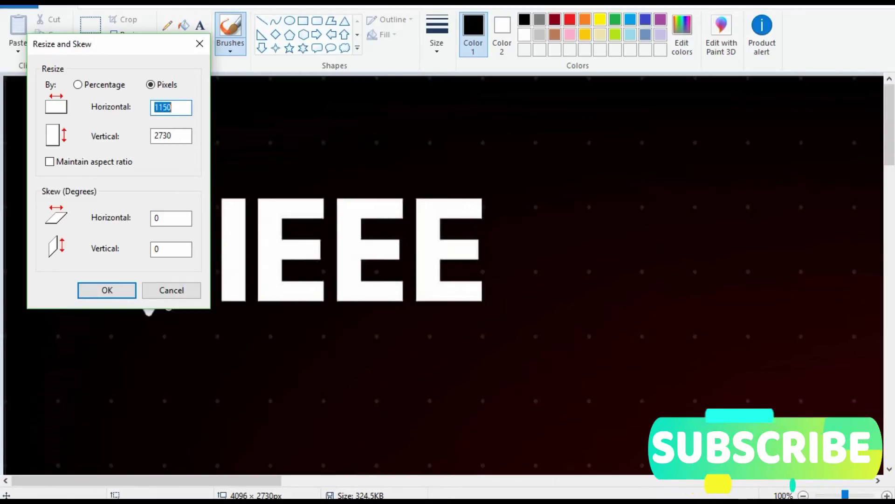
double_click(172, 136)
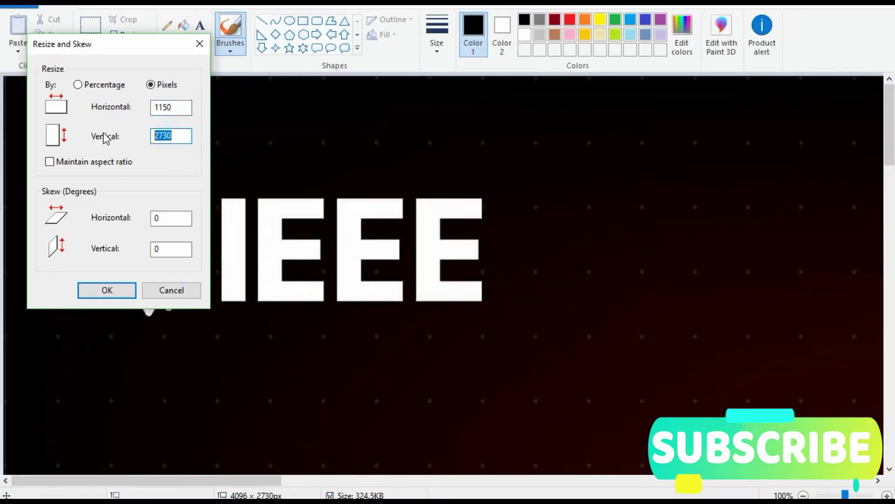
text(1150)
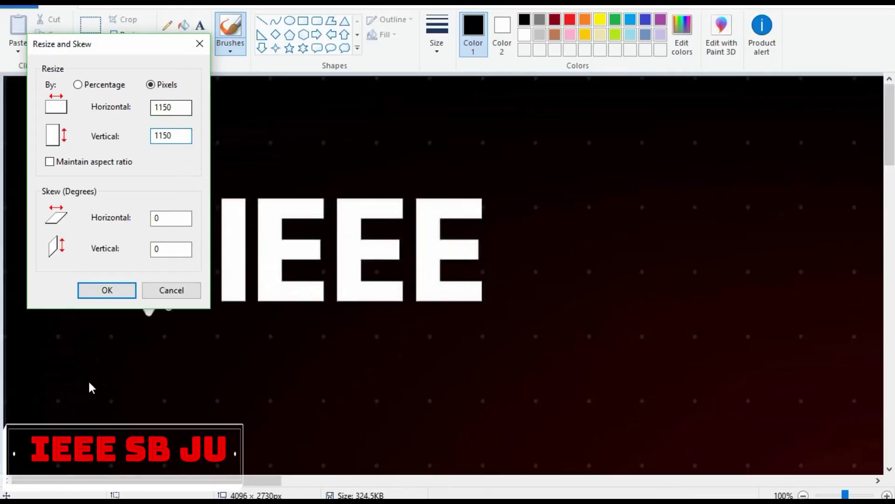
click(108, 291)
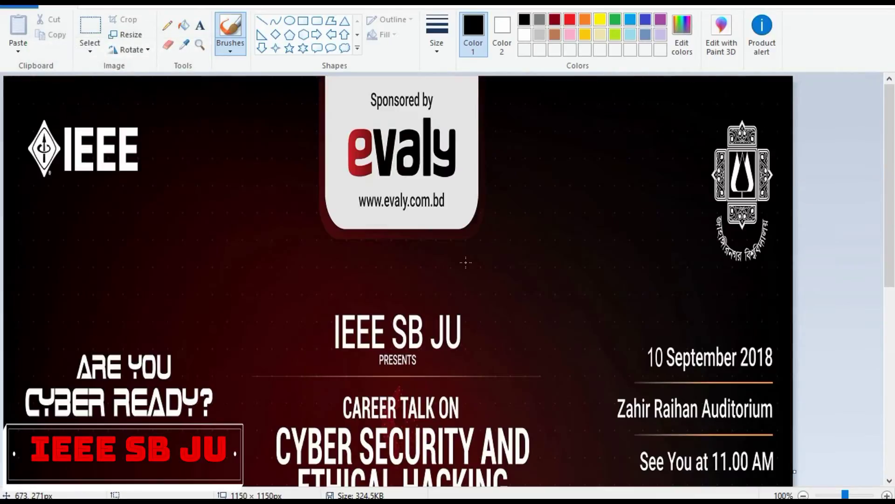
Save the resized poster as the JPEG picture vtools.jpg and preview it
scroll(465, 262, down, 5)
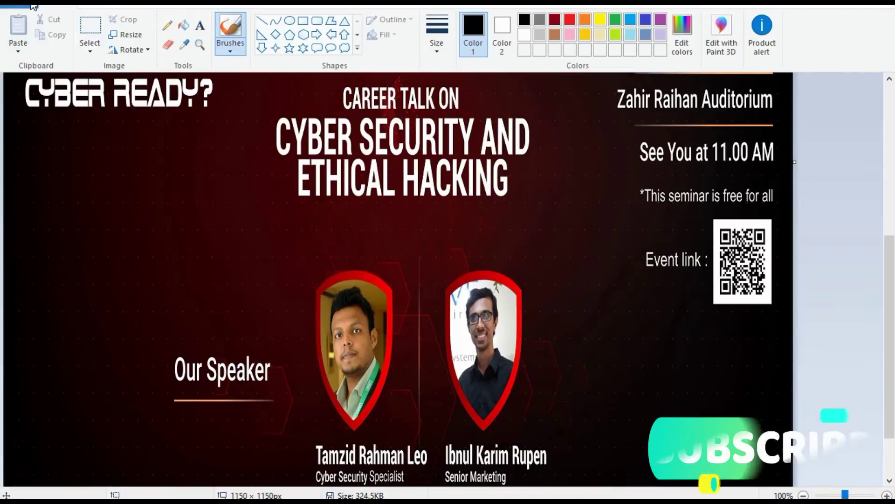
click(33, 5)
mouse_move(44, 115)
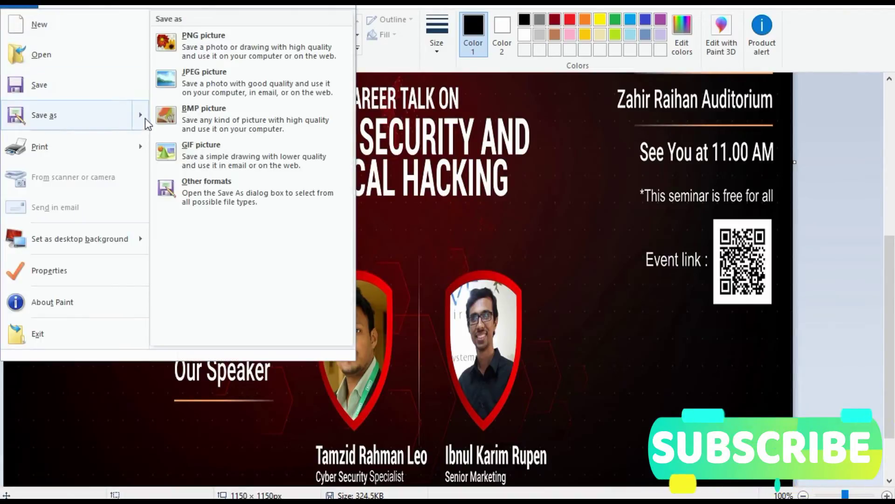
click(189, 87)
text(vtools)
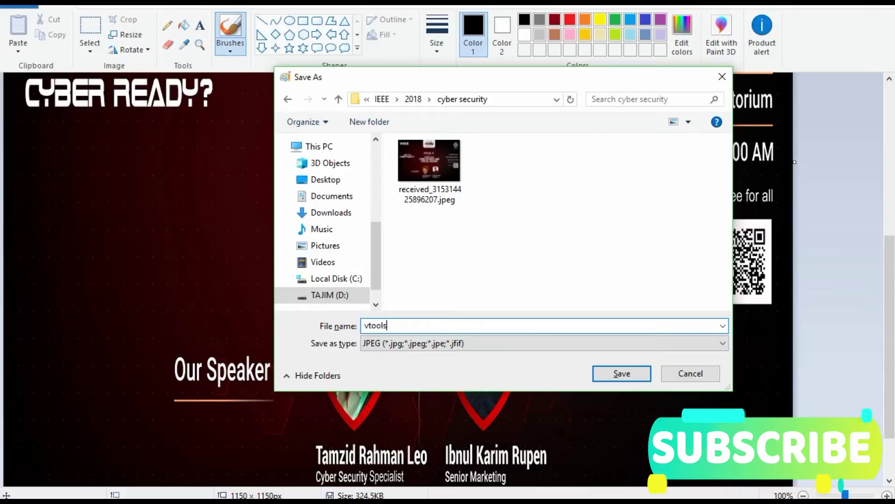
key(Return)
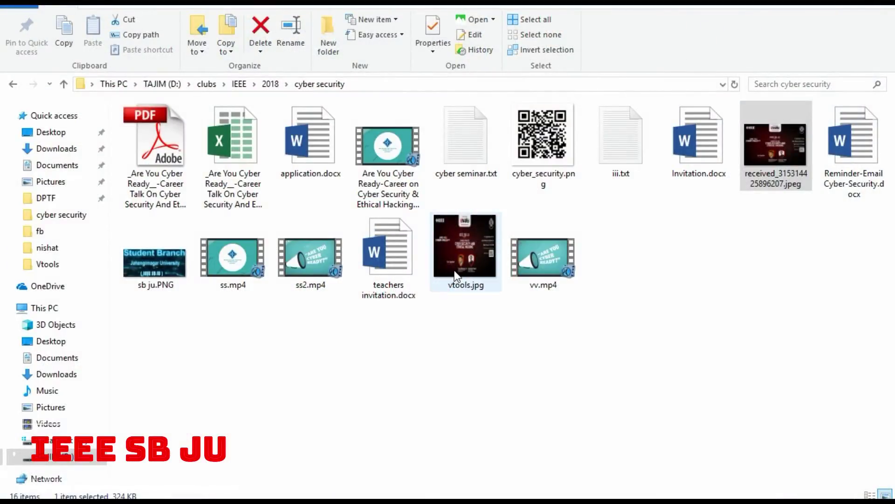
double_click(456, 274)
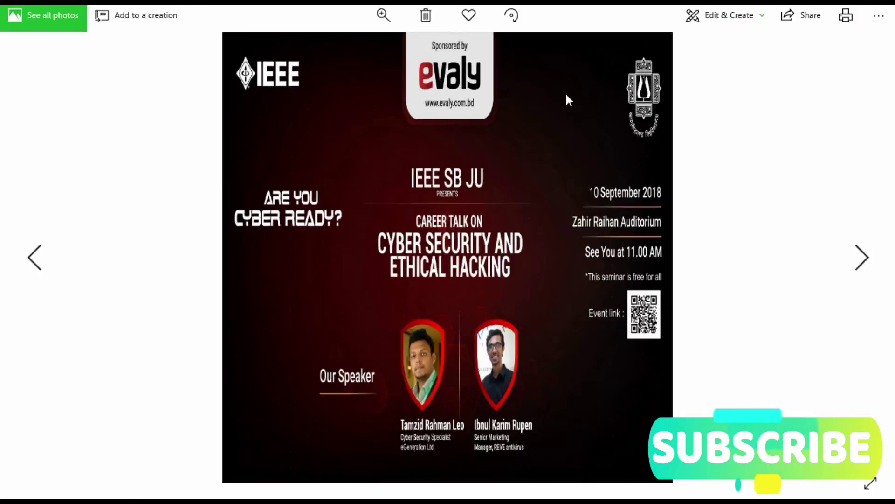
key(alt+F4)
Return to the vTools event form and open the event picture's file chooser
click(541, 82)
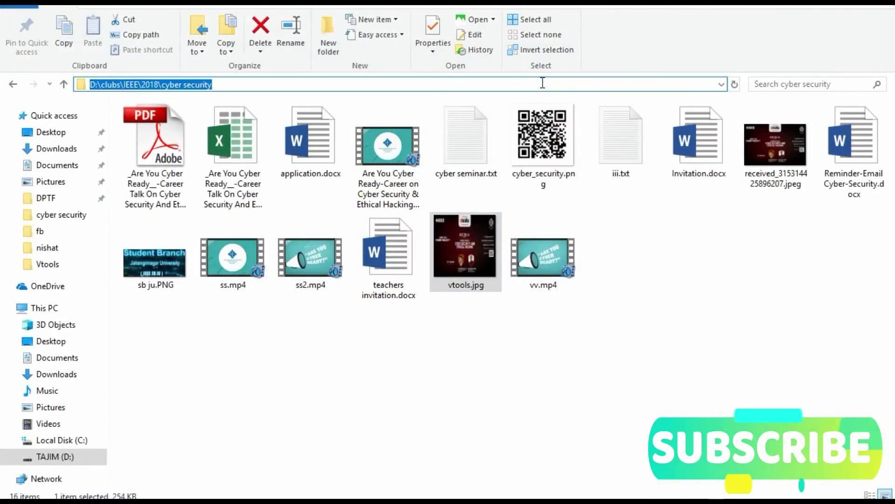
key(BackSpace)
key(alt+Tab)
key(Tab)
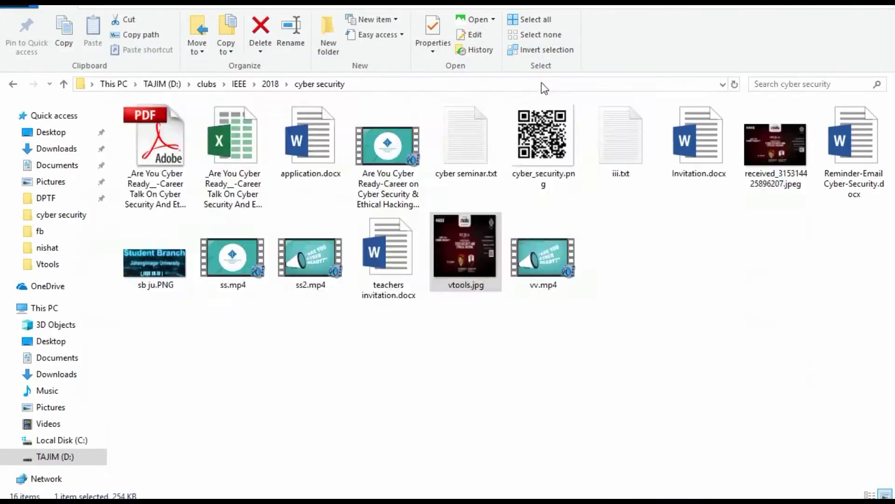
click(500, 198)
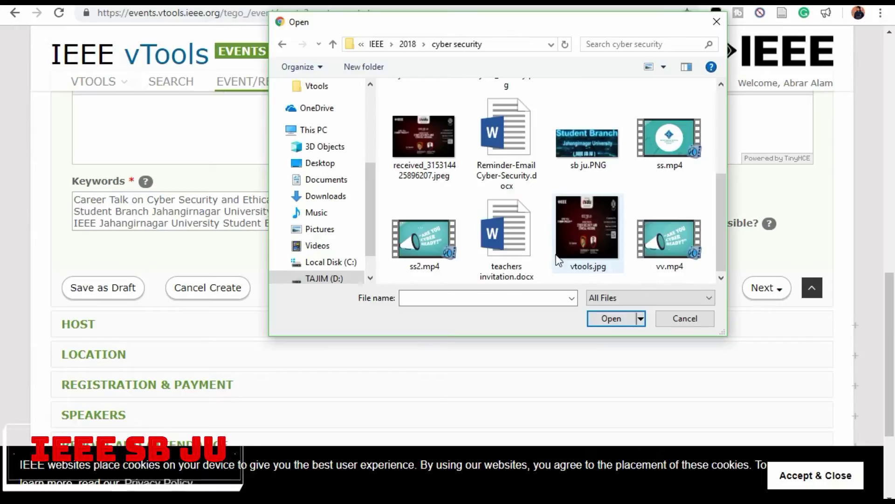
Attach vtools.jpg as the event picture, tick Invite Students and Remotely Accessible, and remove the keywords' stray comma
click(594, 319)
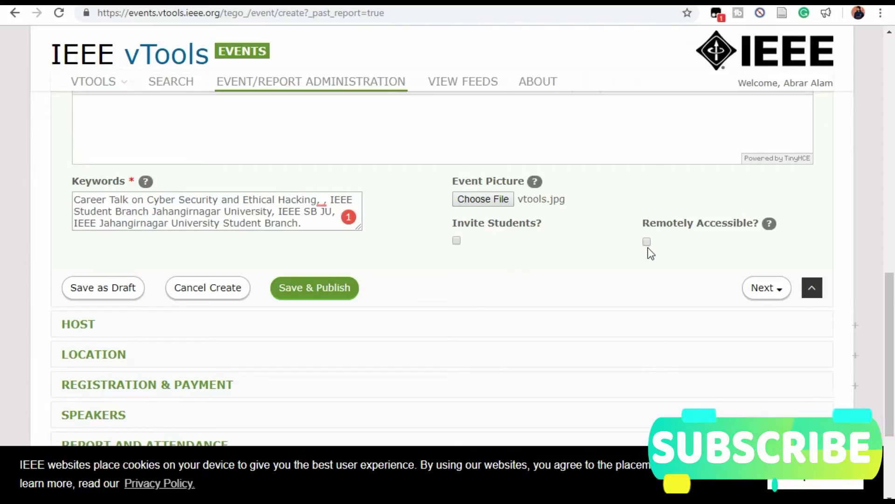
click(457, 240)
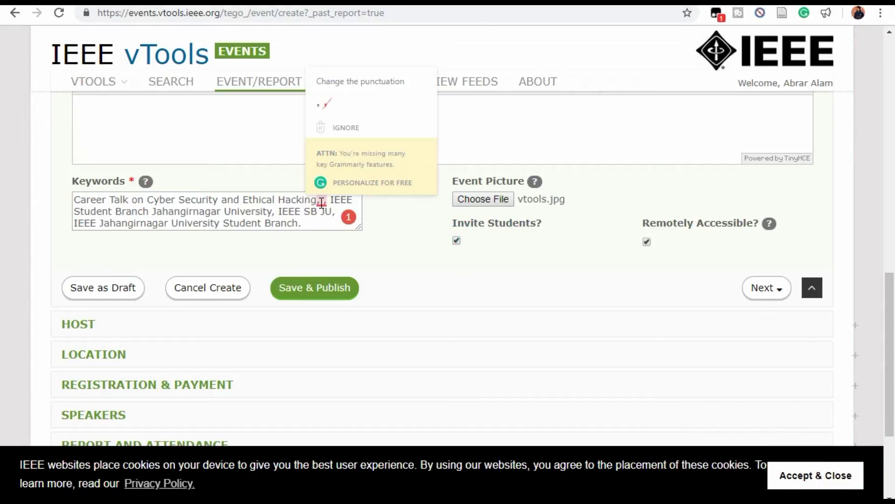
click(320, 127)
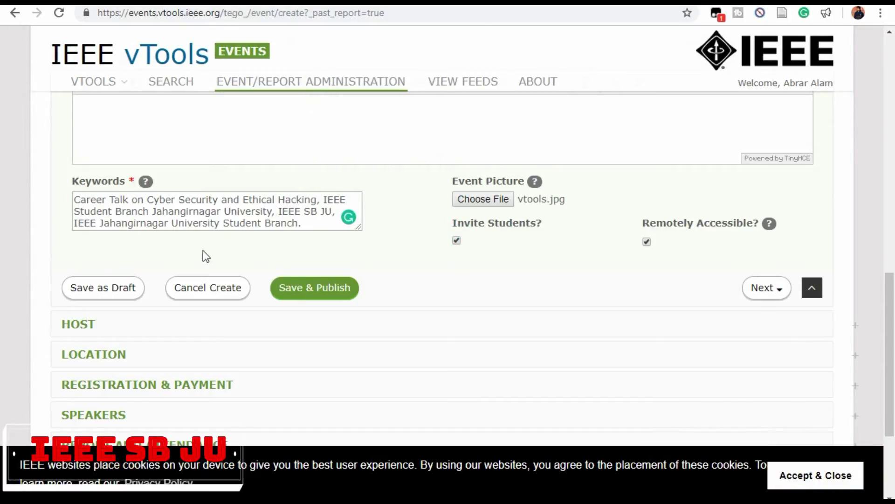
scroll(354, 306, down, 1)
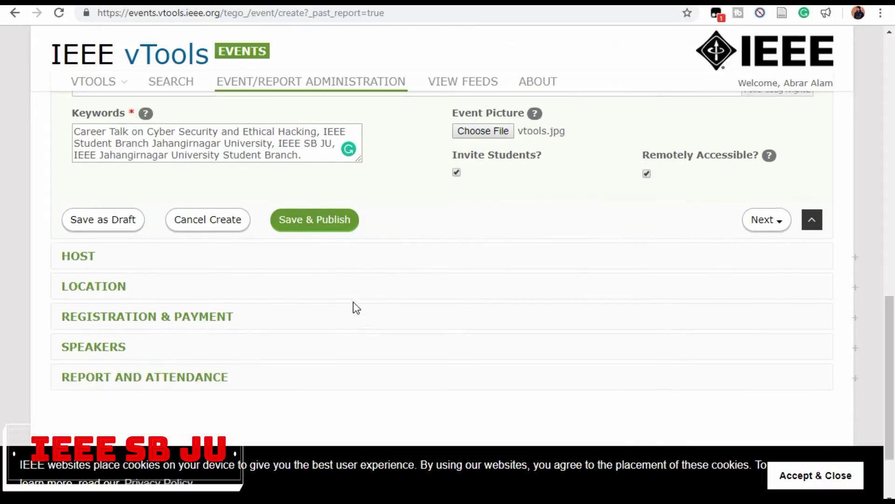
Set the host unit to STB17401 - Jahangirnagar University and fill the contact e-mail from the suggestion
click(90, 258)
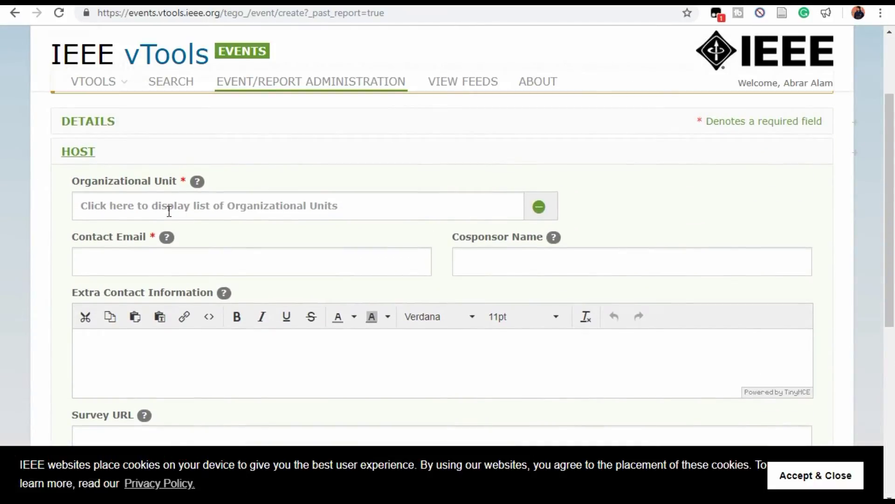
click(155, 209)
click(154, 237)
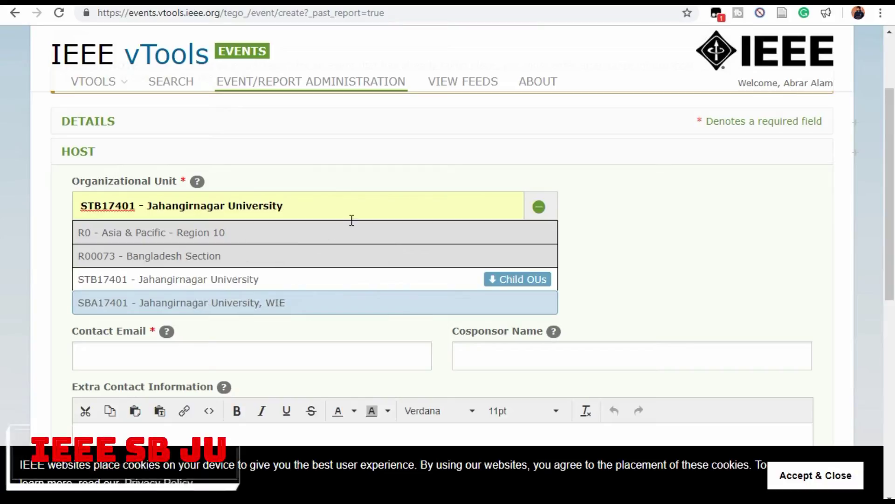
scroll(567, 284, down, 2)
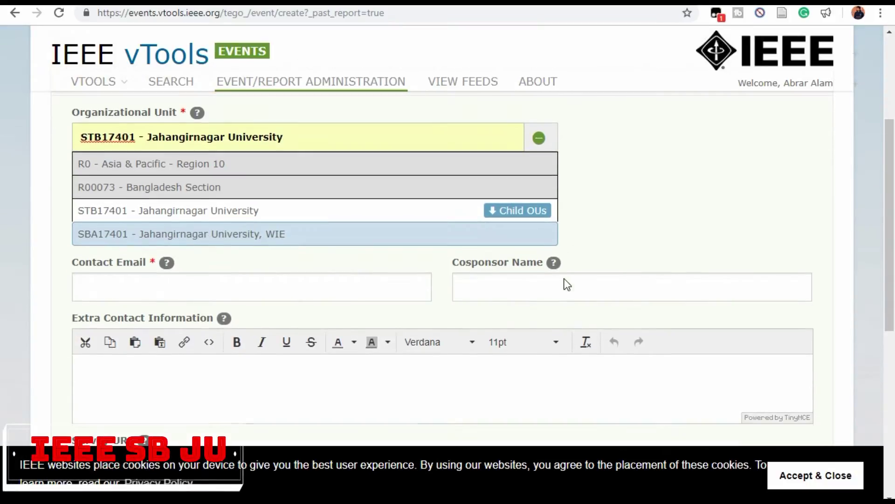
click(152, 284)
click(146, 320)
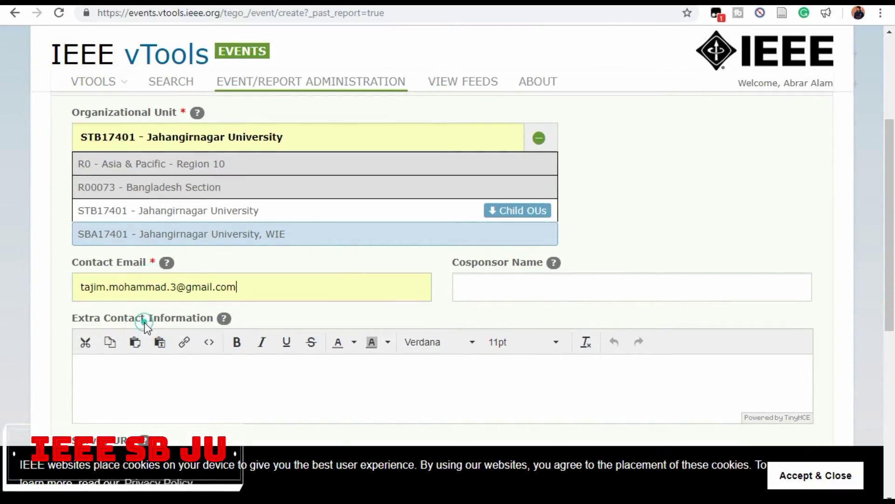
Enter IIT-JU as the cosponsor name and expand the Location section
scroll(528, 286, down, 3)
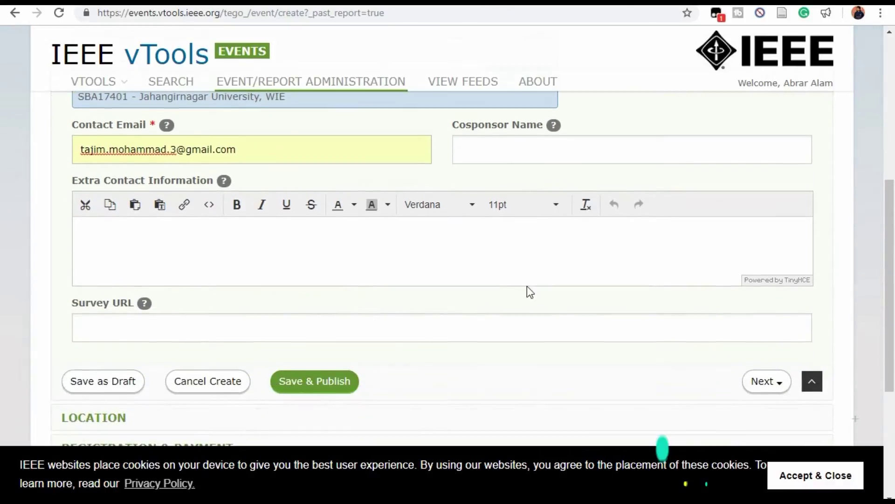
scroll(334, 228, down, 2)
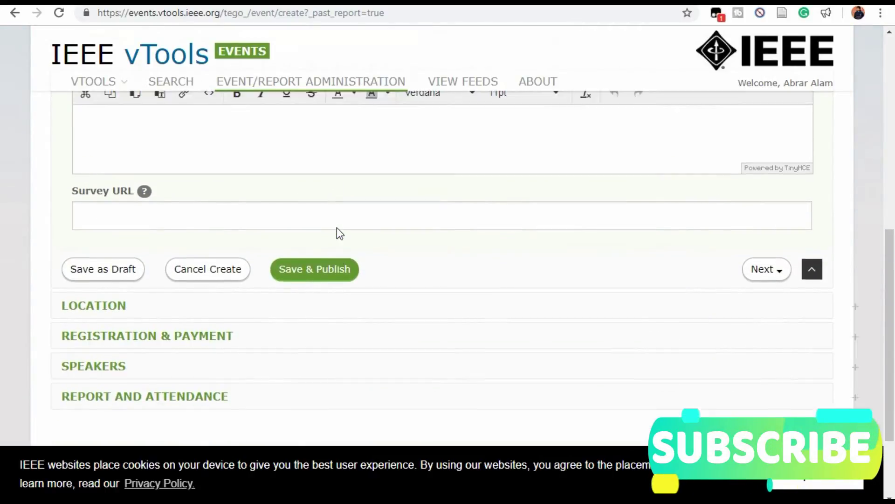
scroll(594, 140, up, 1)
scroll(519, 222, up, 3)
click(525, 220)
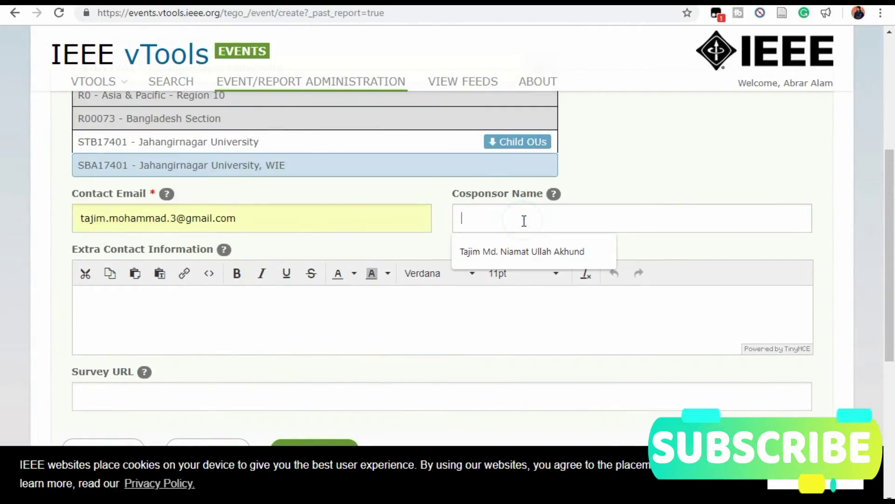
text(II)
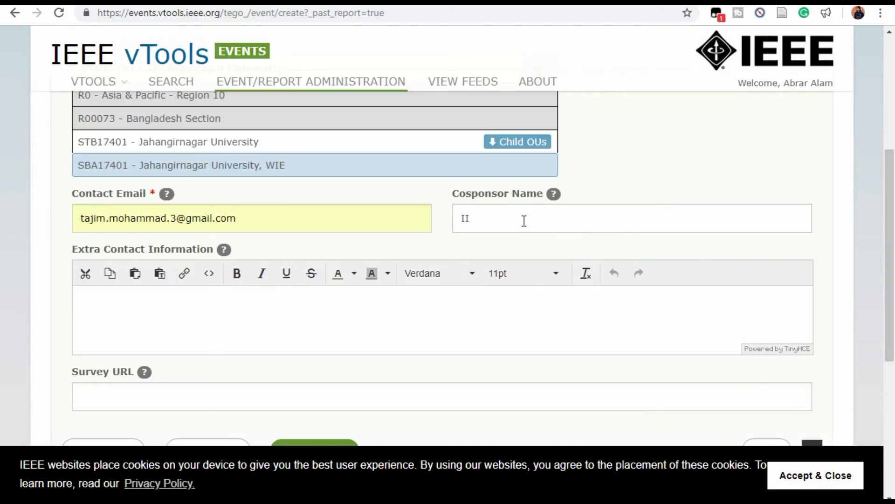
text(T-JU)
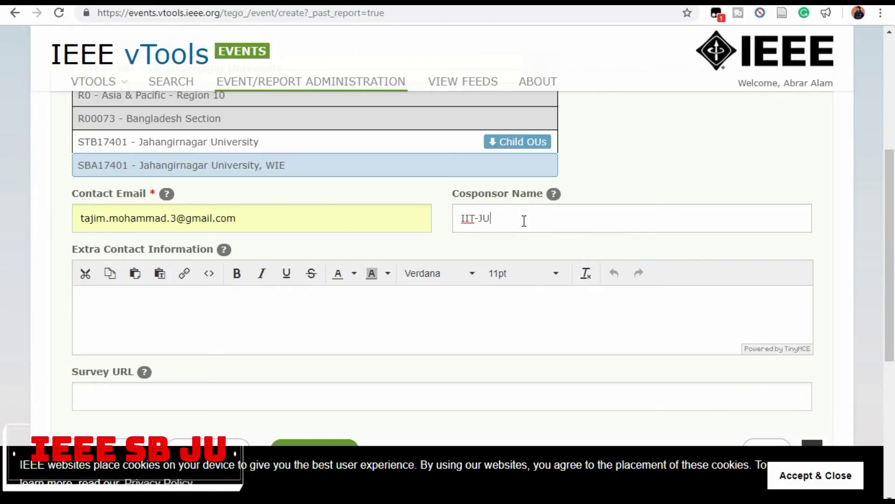
scroll(507, 222, down, 4)
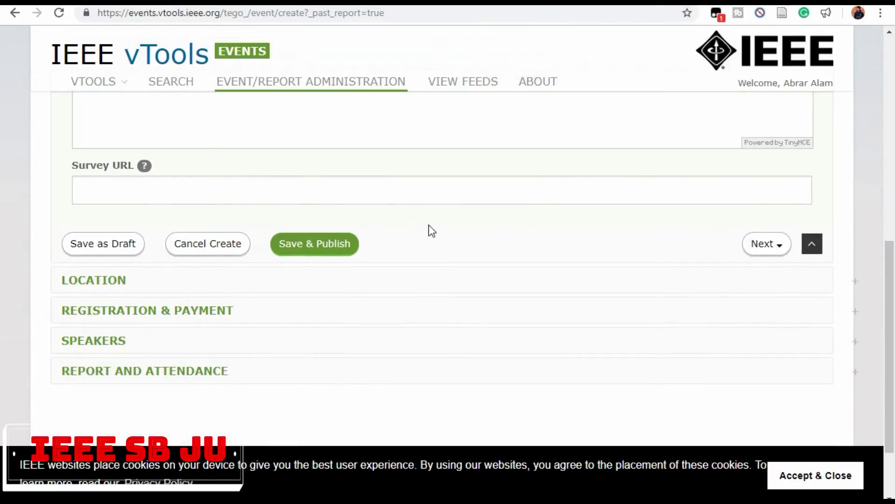
click(142, 284)
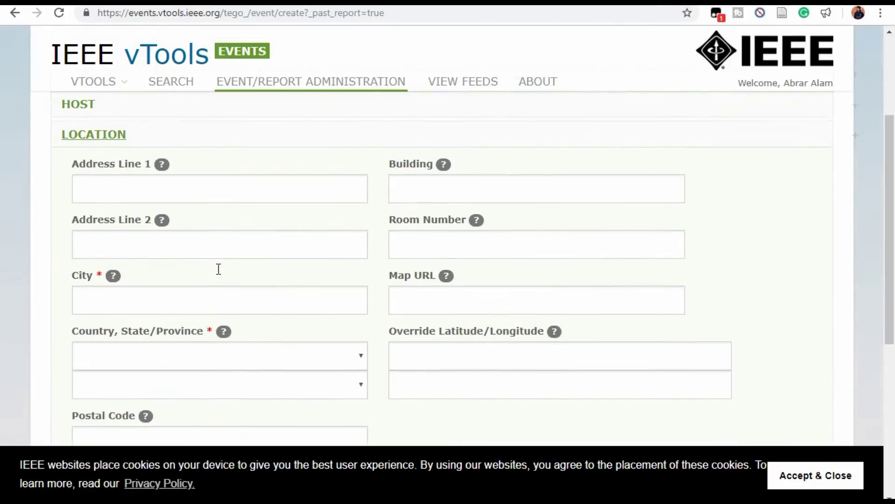
Fill the location address from the saved suggestion, with Jahir Raihan Auditorium as the first line
click(168, 207)
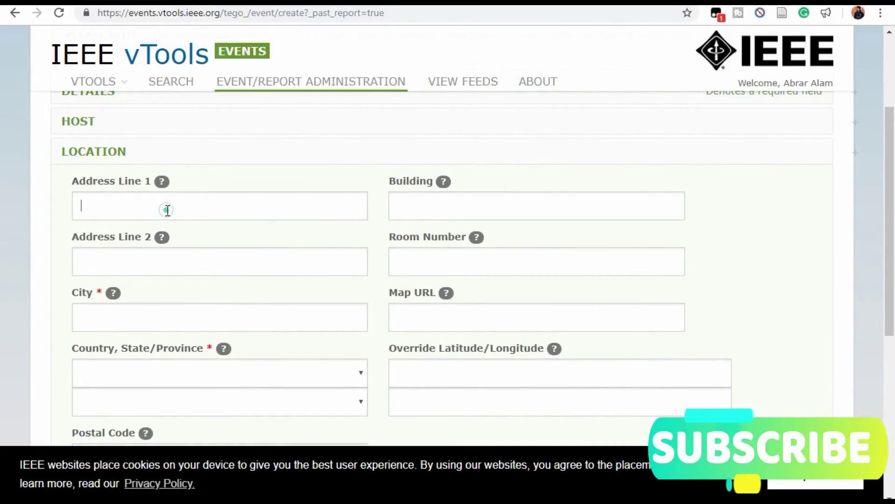
click(164, 237)
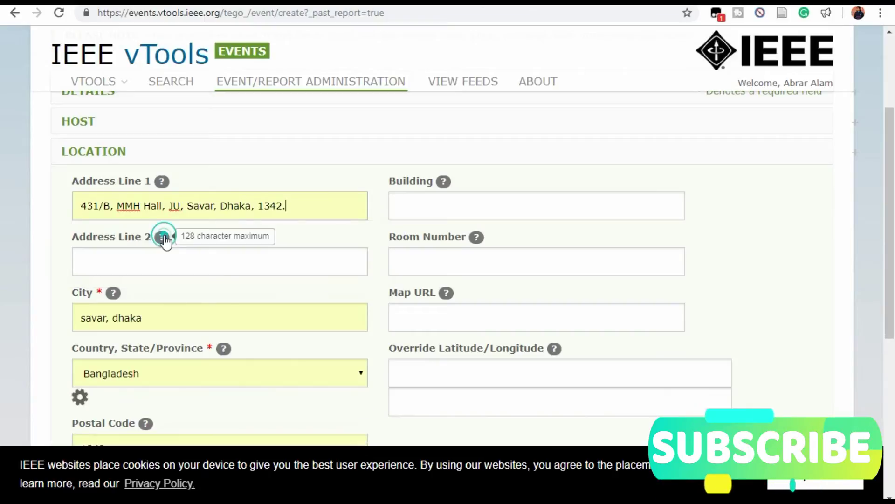
click(169, 207)
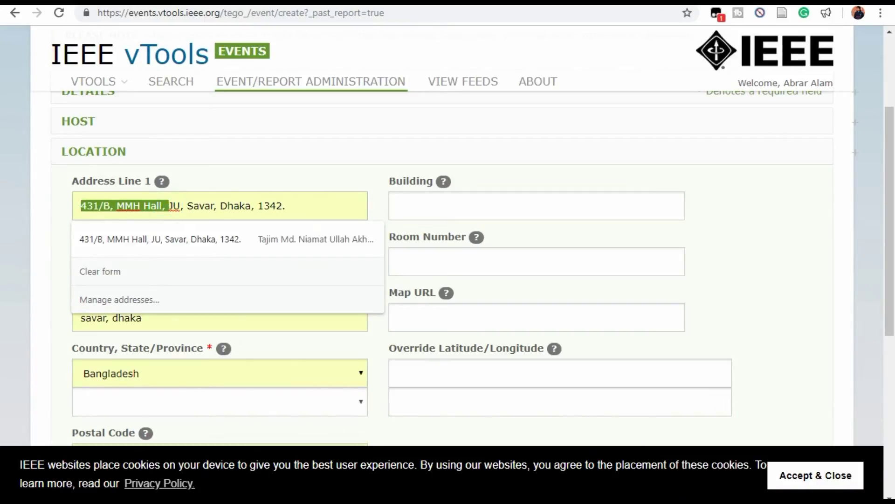
key(BackSpace)
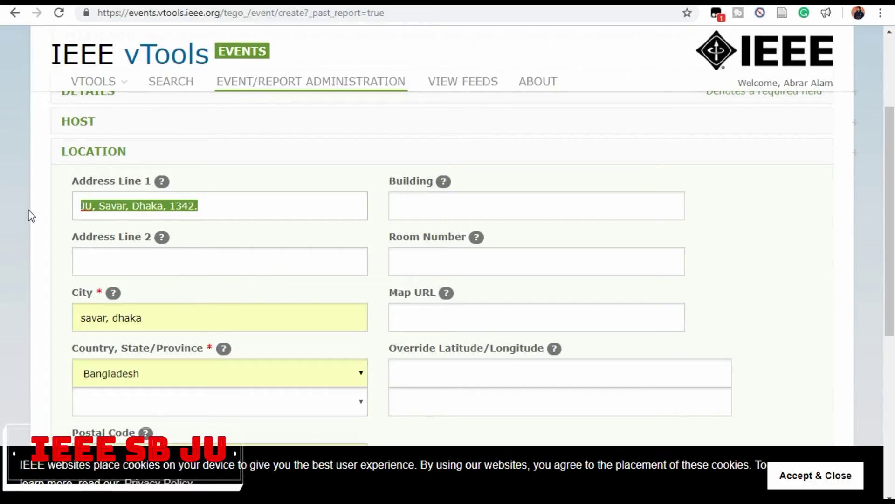
key(Down)
key(Return)
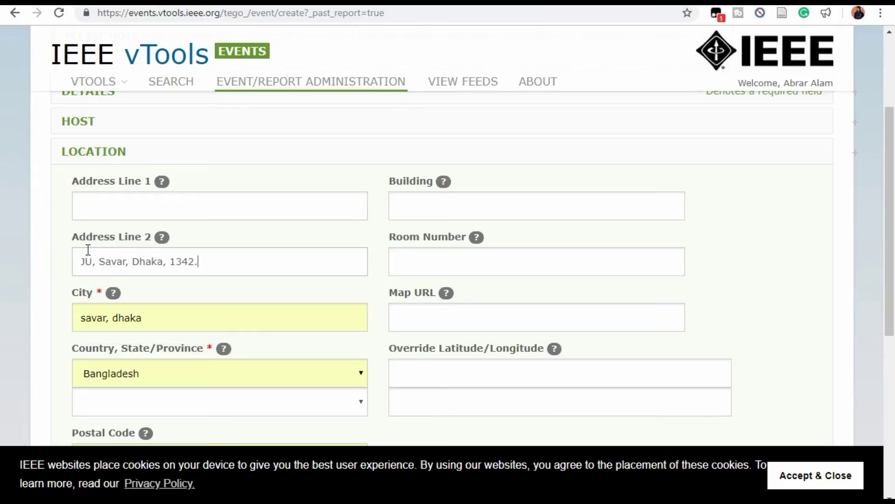
click(118, 206)
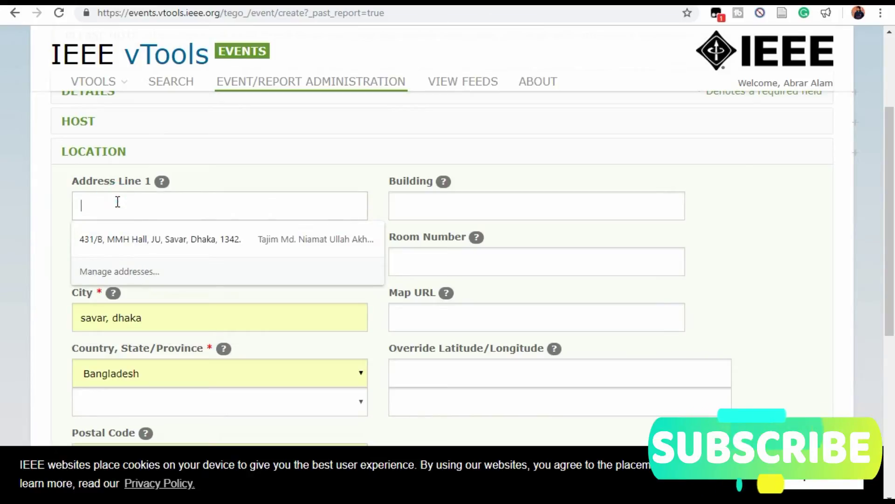
text(Jah)
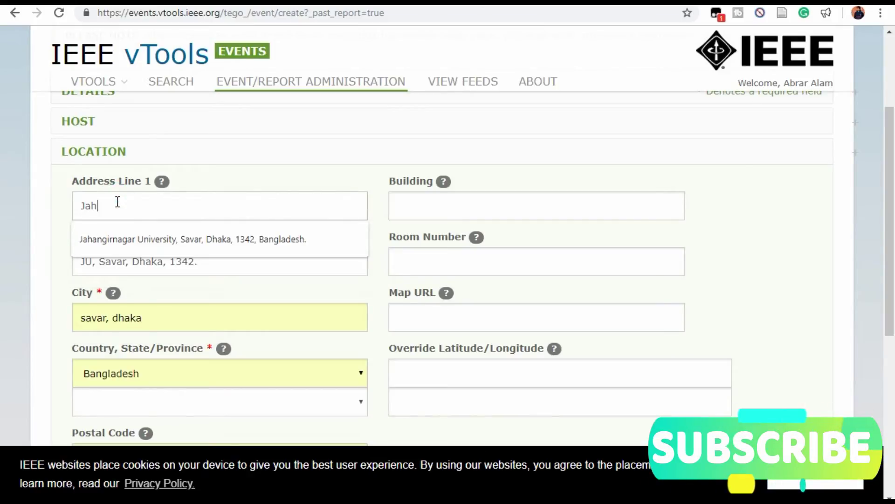
text(ir Raiha)
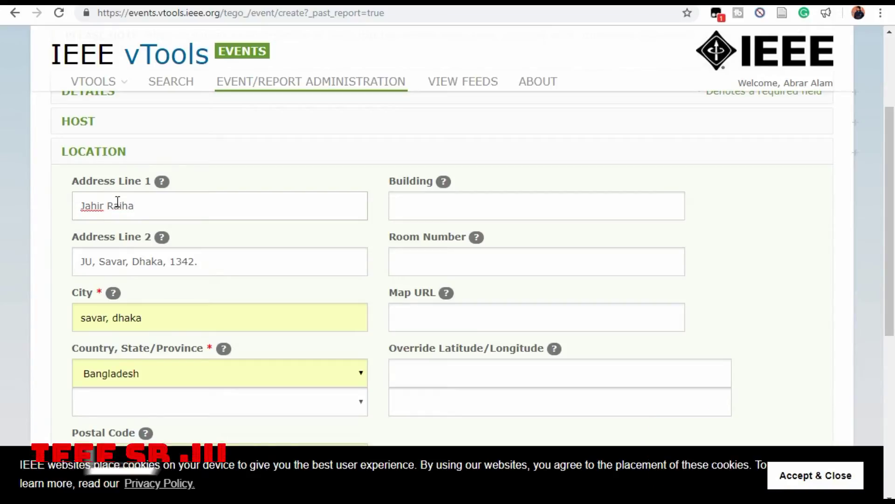
text(n Auditorium)
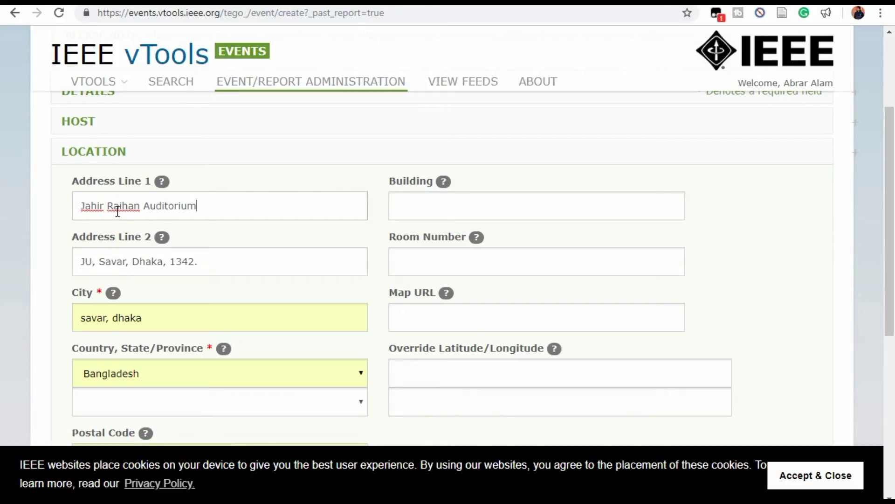
Scroll past Location and expand the Registration & Payment section
scroll(186, 302, down, 4)
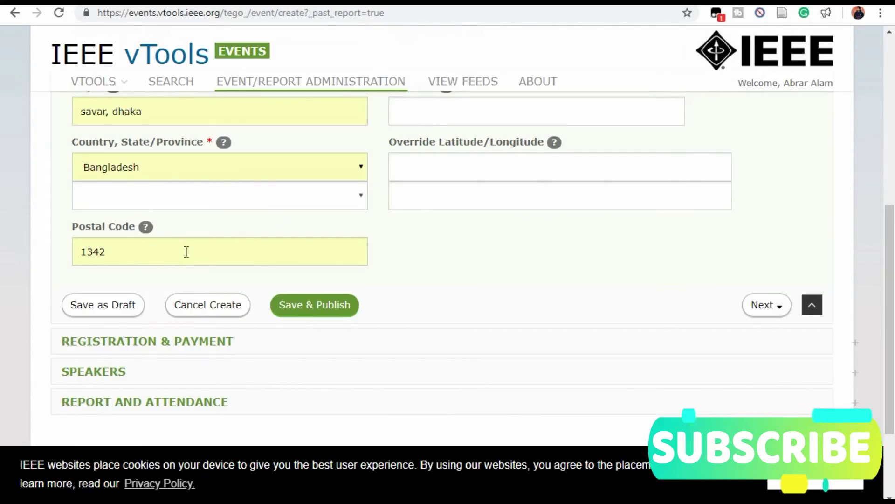
scroll(516, 216, up, 3)
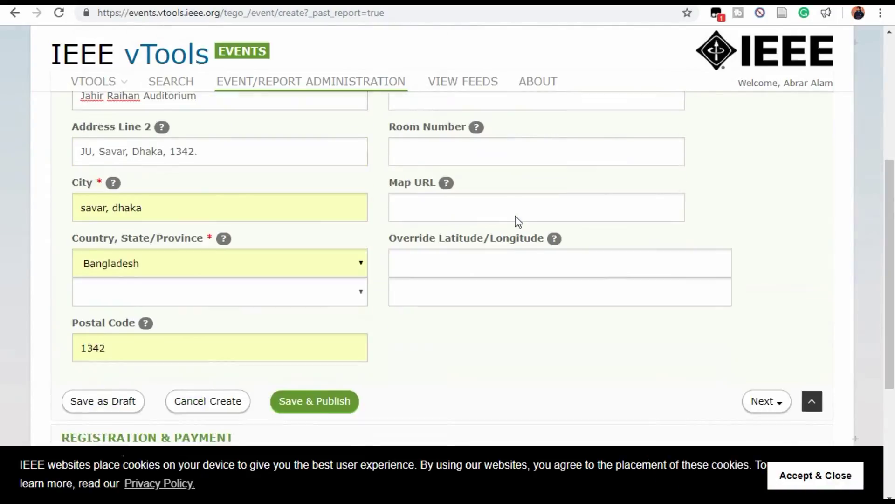
scroll(516, 216, down, 5)
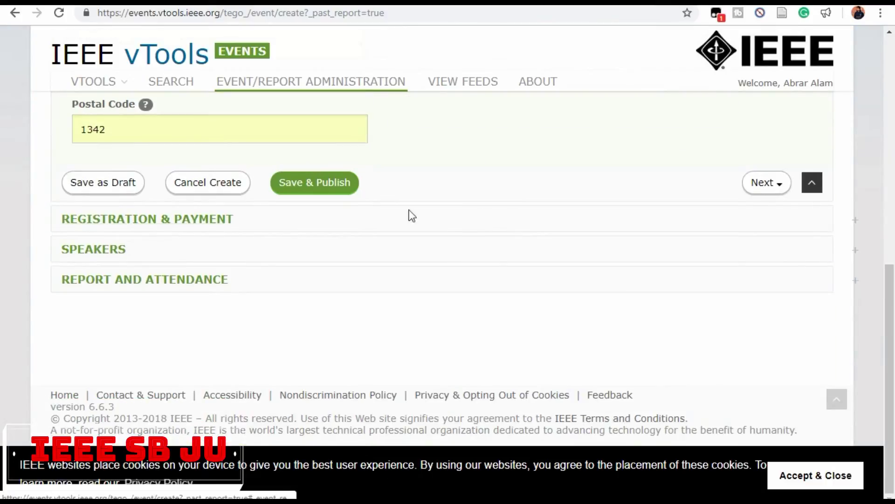
click(167, 230)
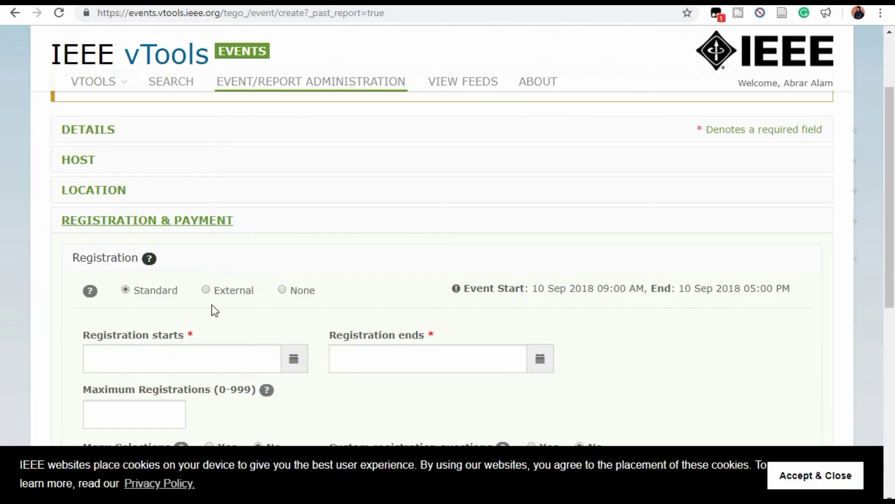
Set registration to start on 20 Aug 2018 at 07:00 AM
scroll(291, 306, down, 2)
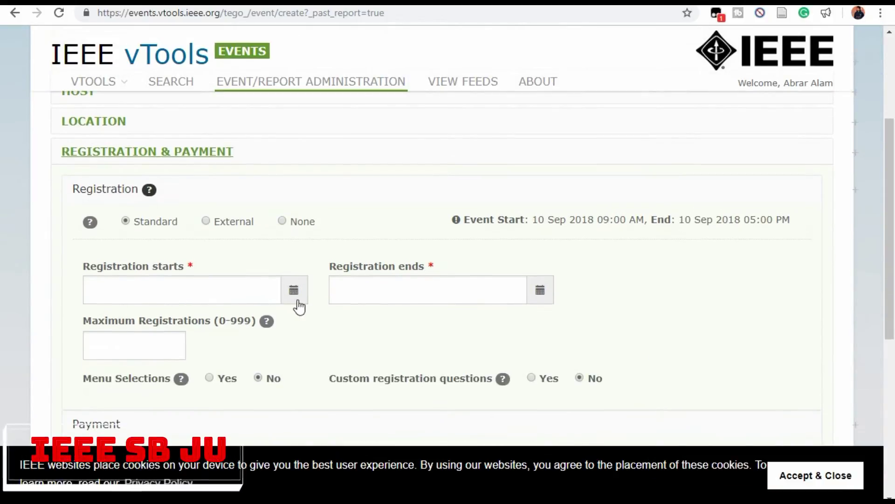
click(295, 294)
scroll(347, 135, down, 4)
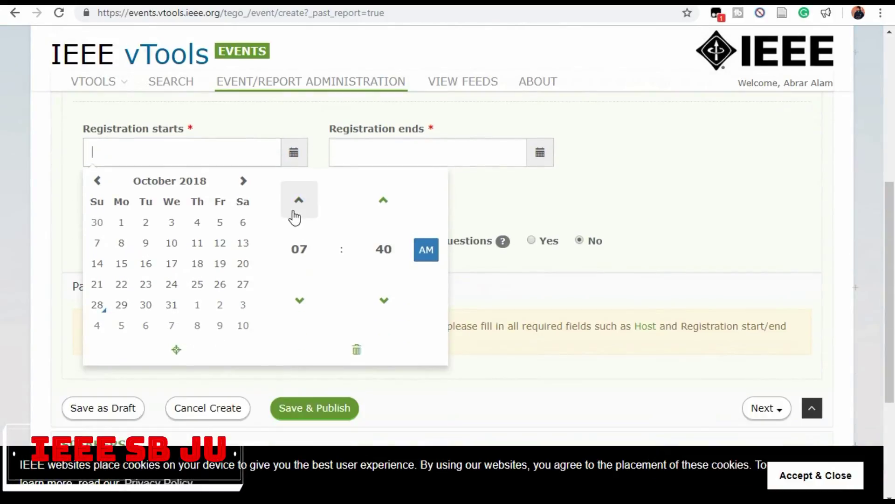
click(97, 182)
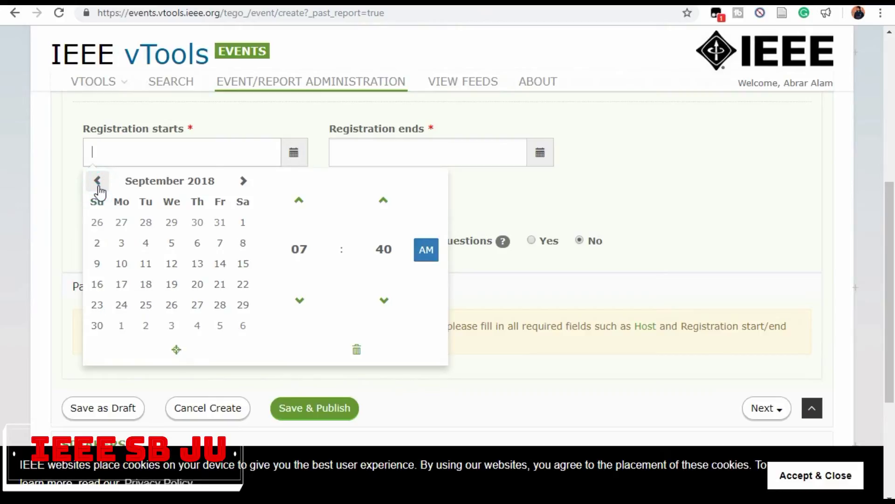
click(97, 181)
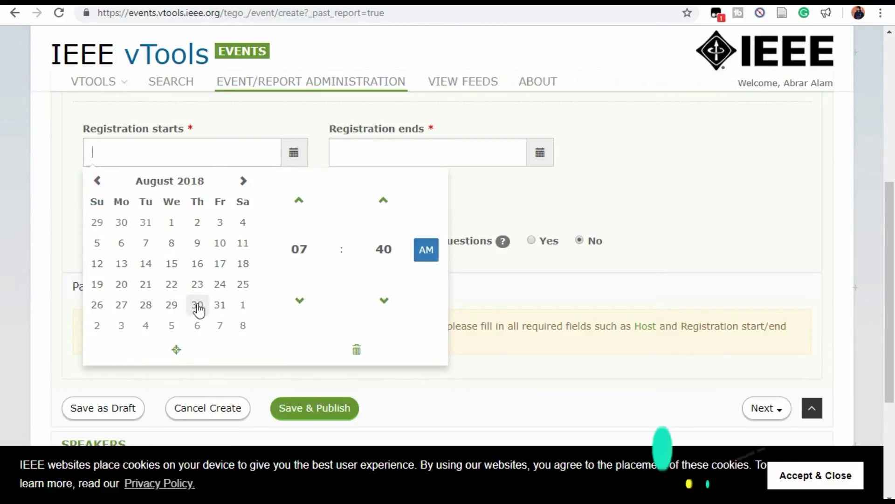
click(124, 286)
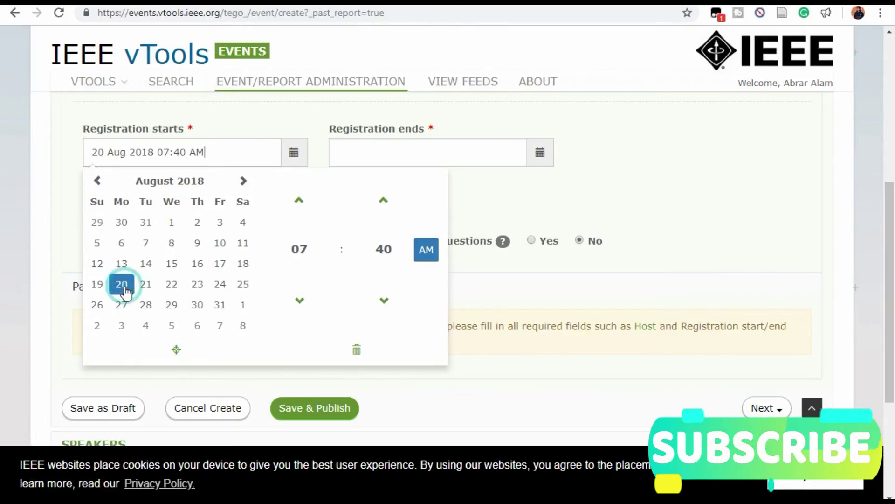
click(381, 252)
click(292, 198)
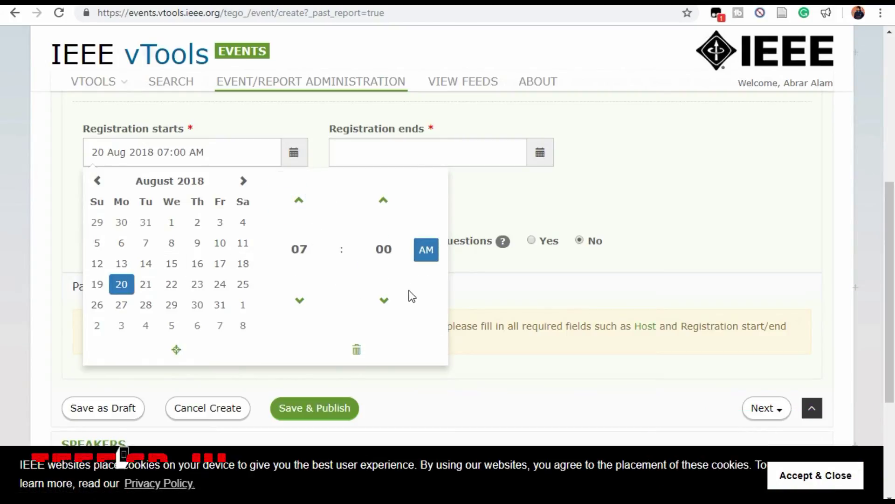
click(527, 195)
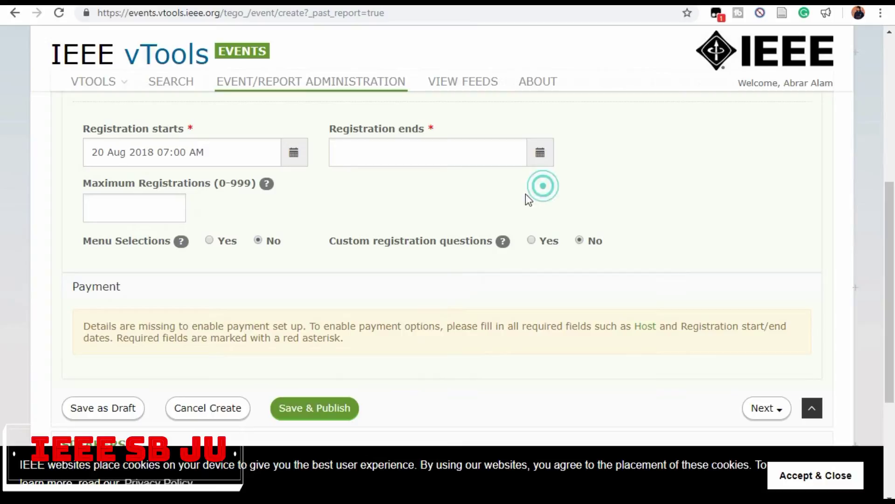
Set registration to end on 09 Sep 2018 at 12:00 PM
click(541, 154)
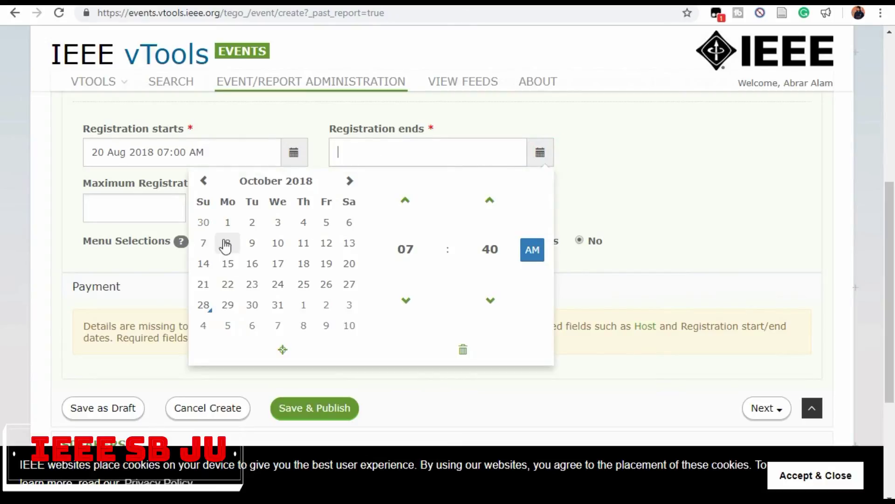
click(204, 180)
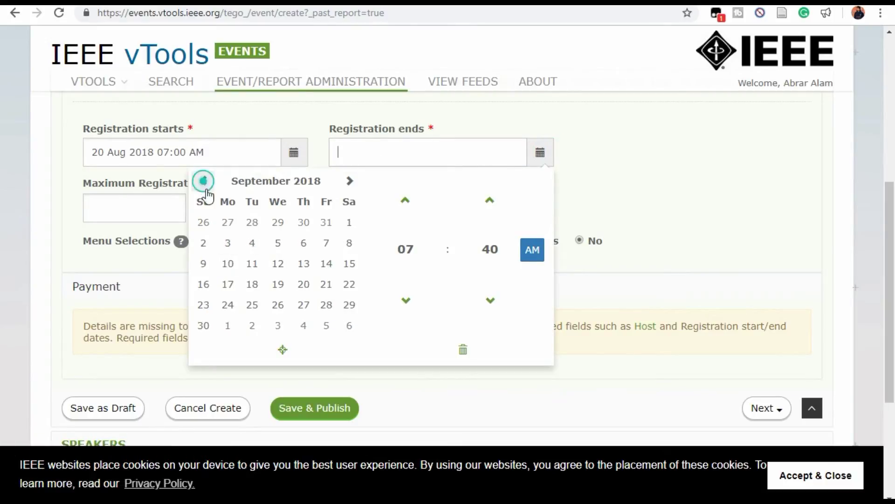
click(203, 263)
click(408, 264)
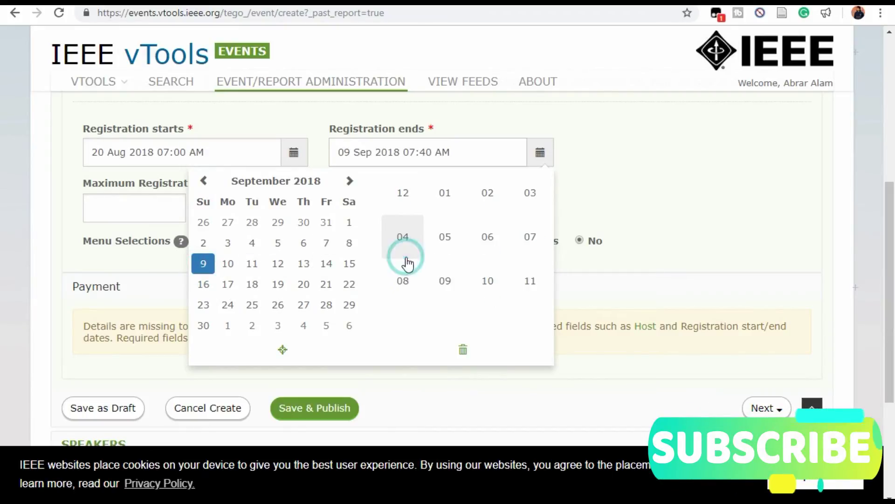
click(404, 195)
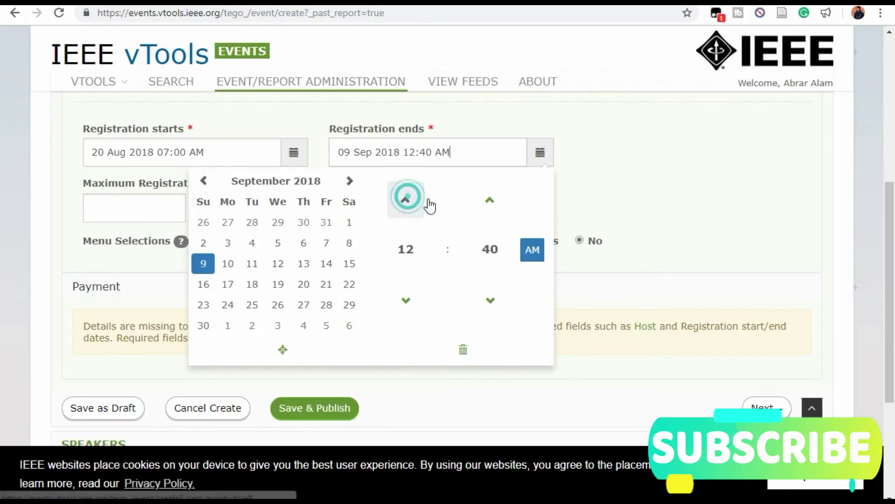
click(491, 249)
click(396, 195)
click(712, 161)
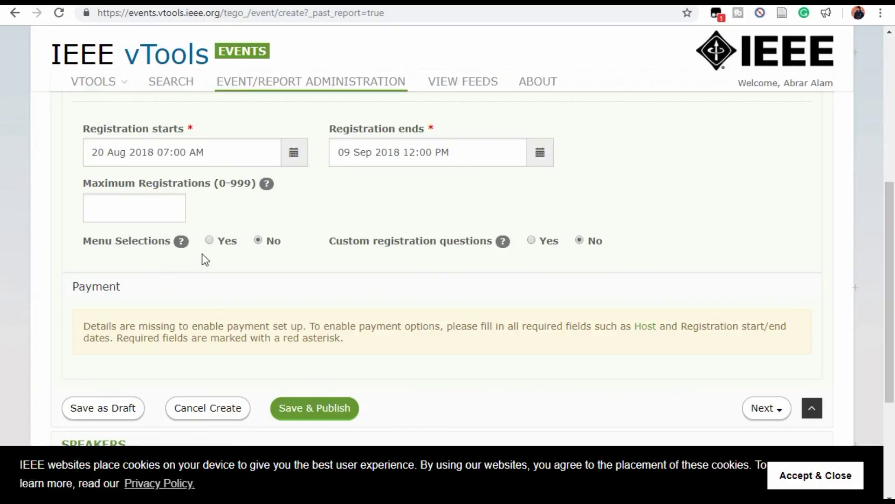
Expand Speakers and 1st Speaker Information, and enter 'Cyber Security' as the topic
scroll(249, 336, down, 3)
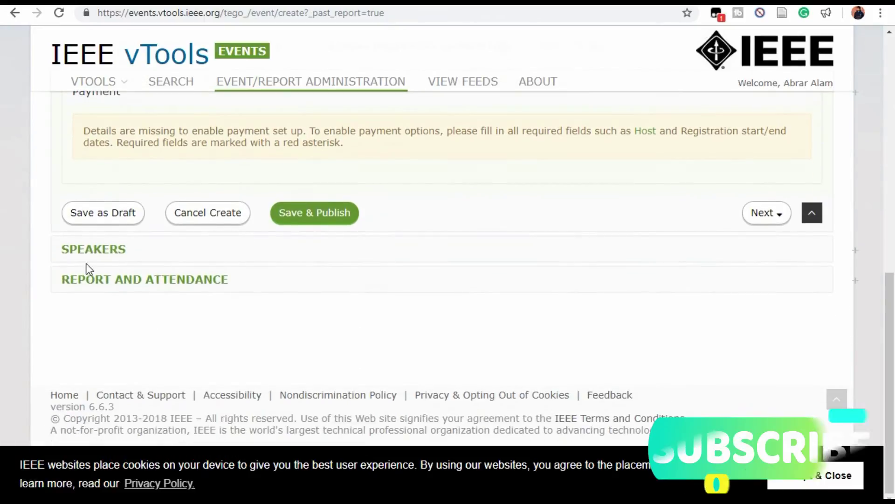
click(96, 251)
scroll(200, 257, up, 3)
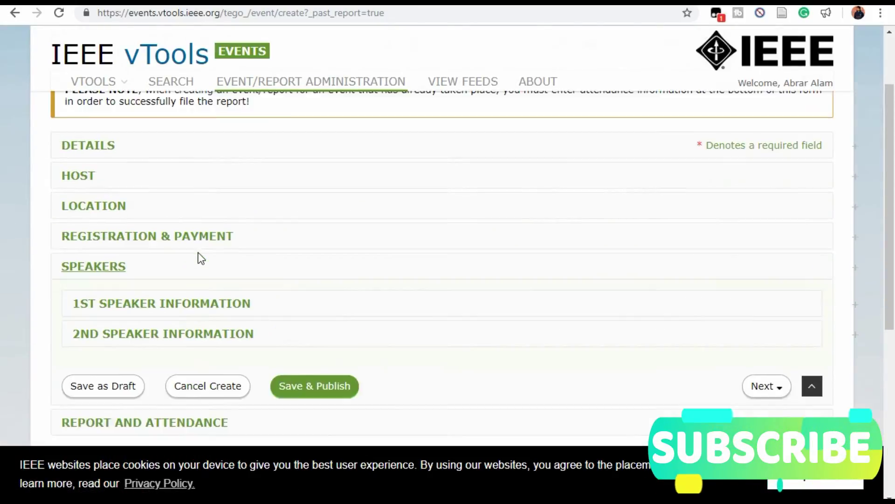
click(164, 336)
scroll(357, 340, down, 3)
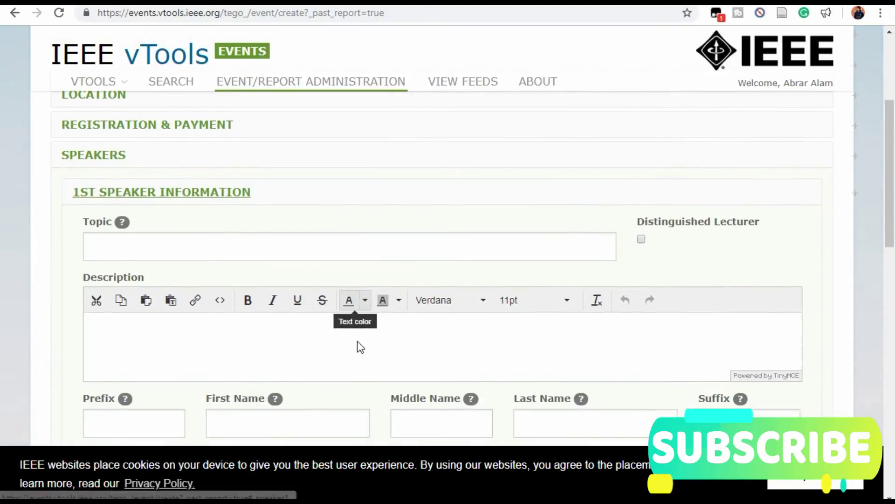
click(151, 242)
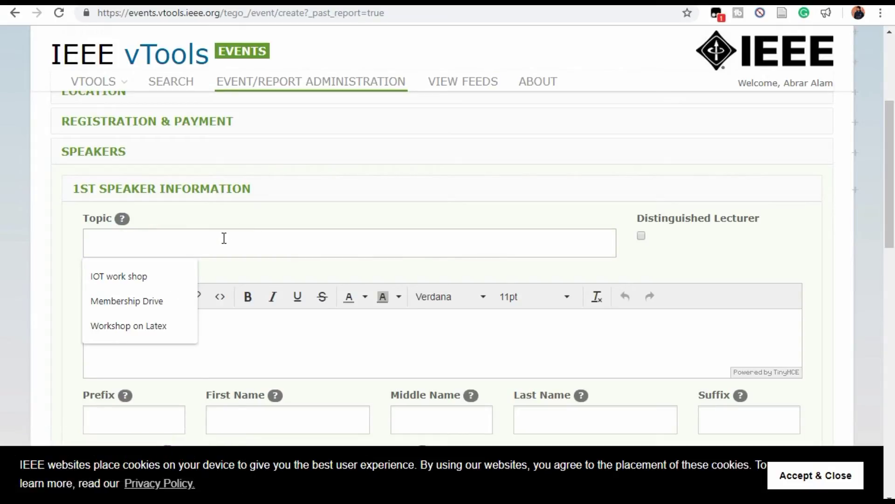
text(Cyber )
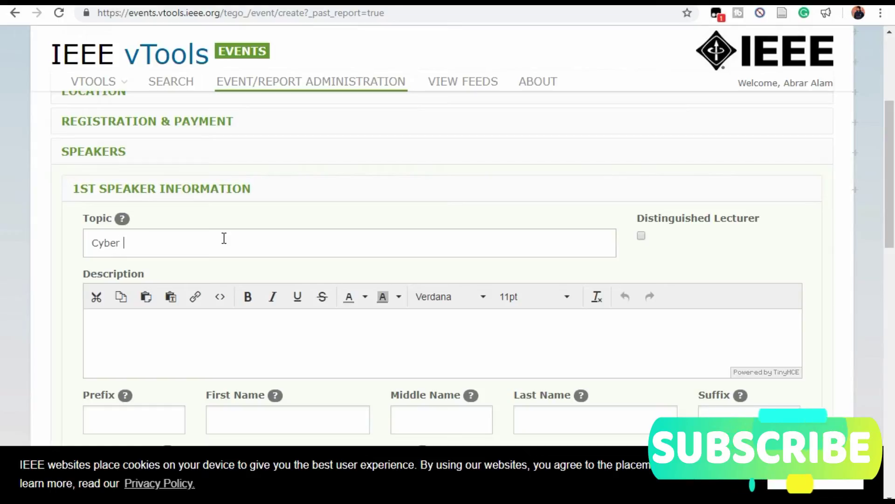
text(Security)
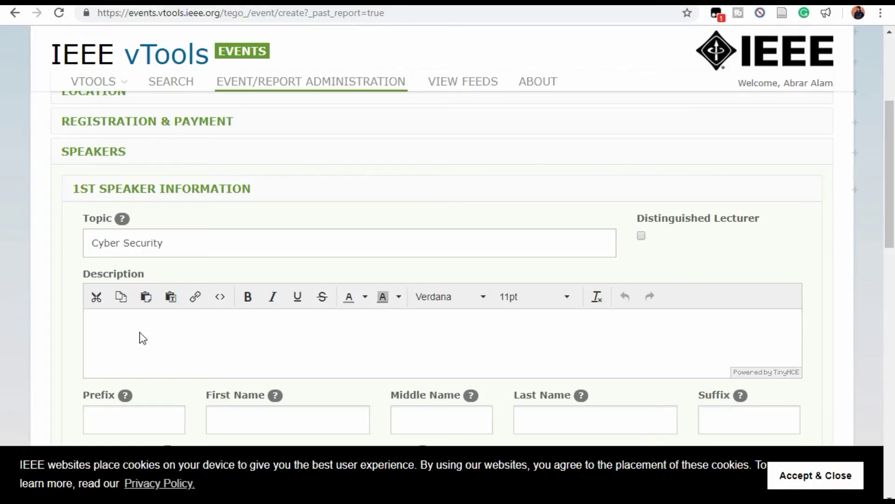
scroll(157, 348, down, 4)
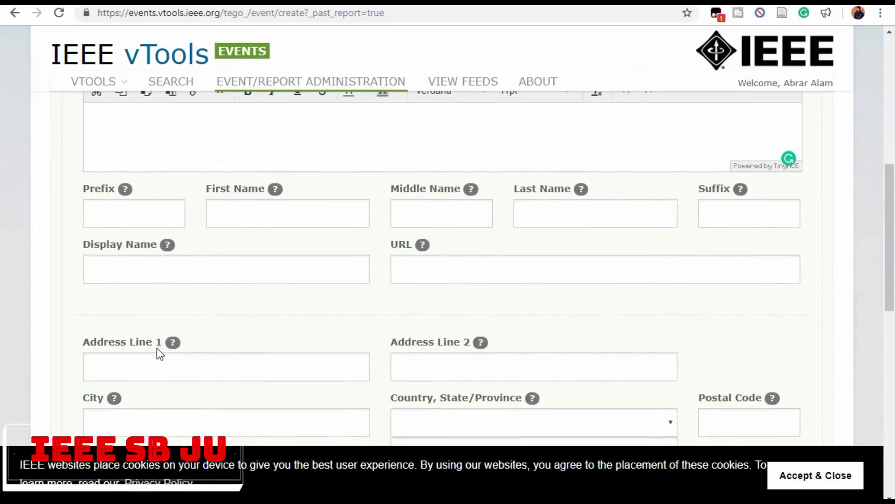
scroll(366, 220, down, 3)
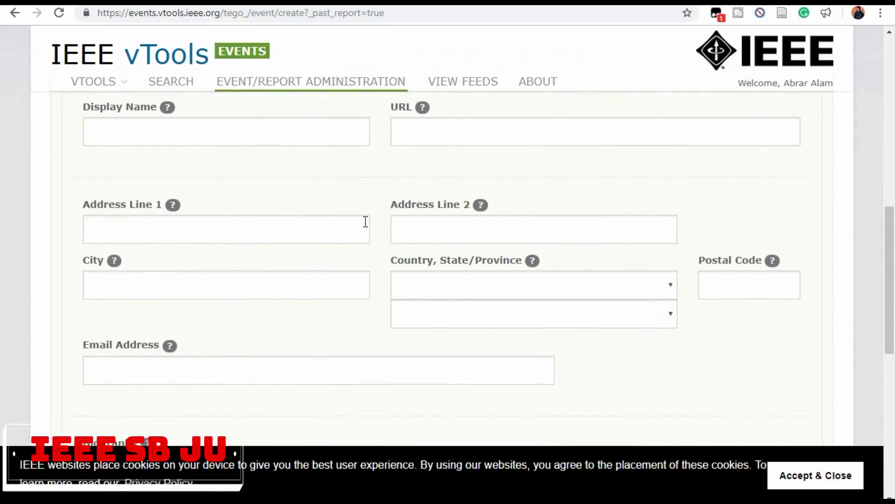
scroll(331, 225, up, 4)
scroll(331, 227, up, 2)
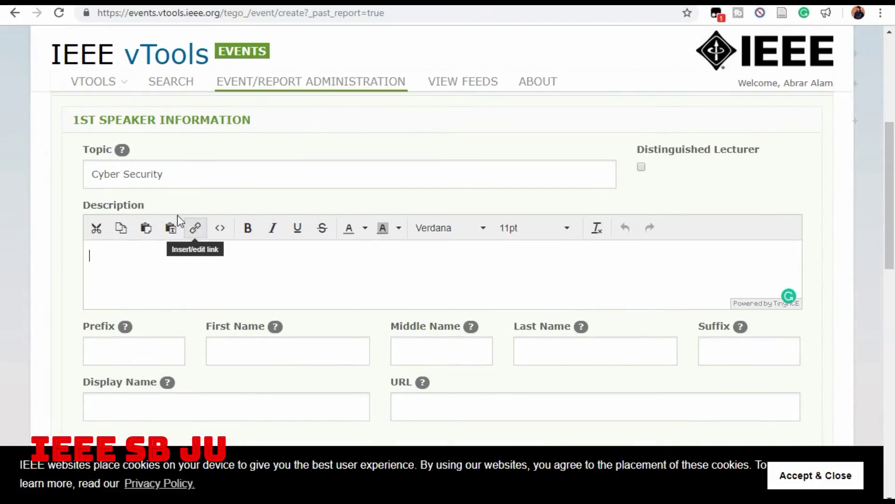
scroll(160, 181, up, 2)
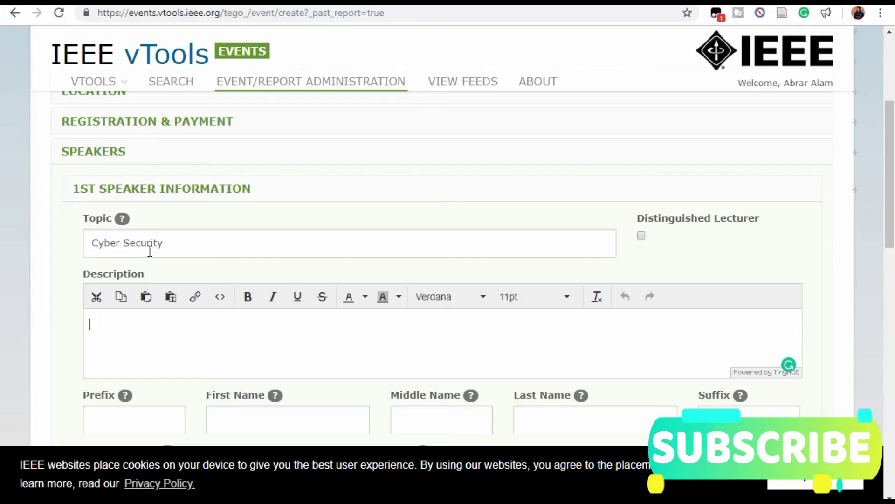
Copy the speaker's name, position and topic from the Word invitation
key(alt+Tab)
key(alt+Tab)
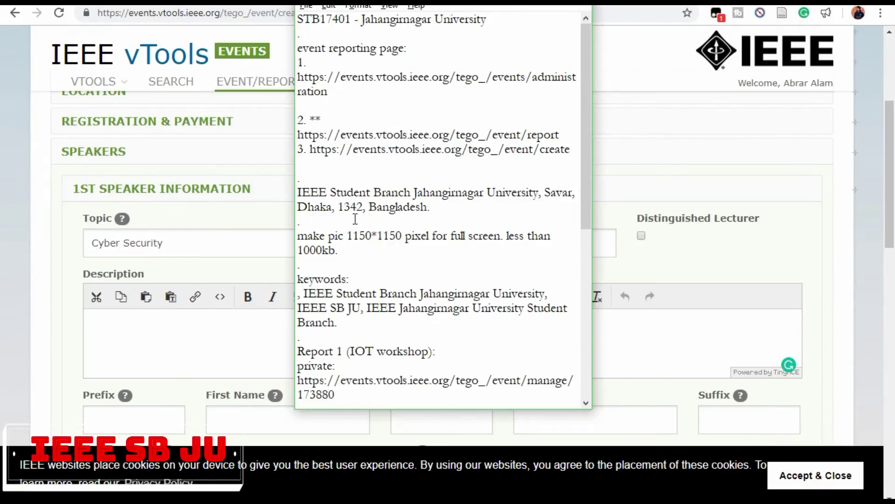
key(alt+Tab)
key(alt+Tab)
key(alt+Tab)
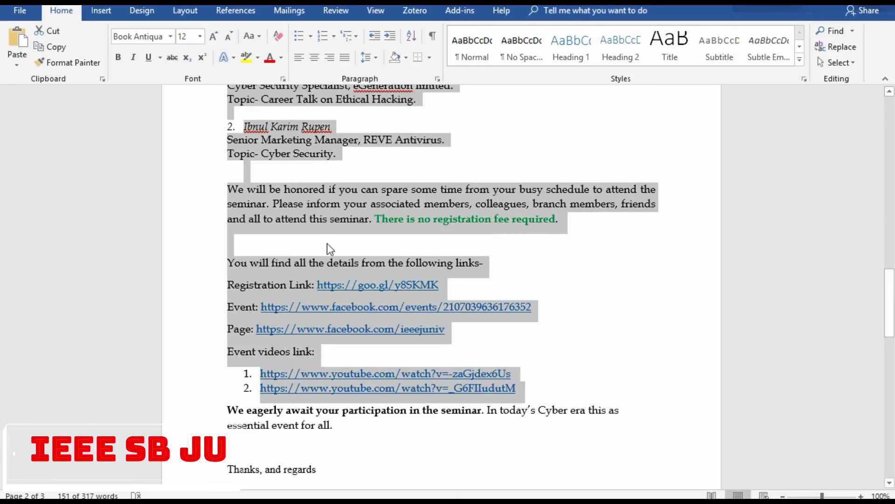
click(542, 251)
scroll(345, 182, up, 2)
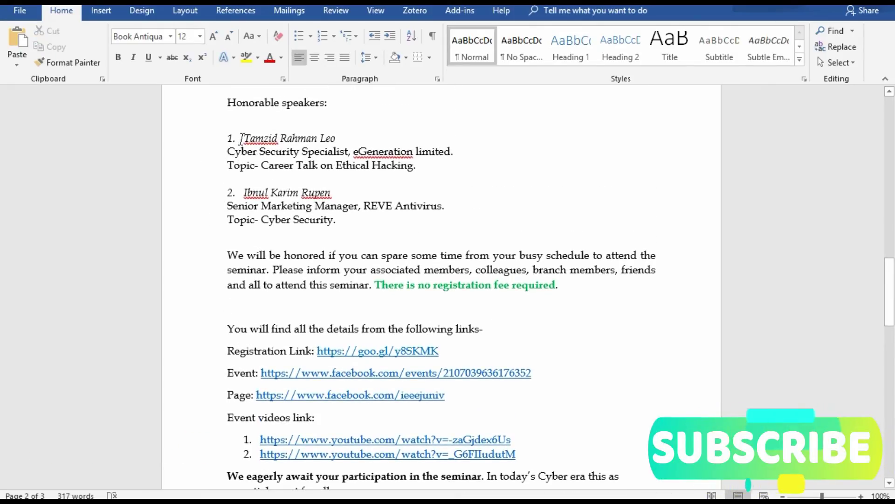
drag(245, 138, 397, 163)
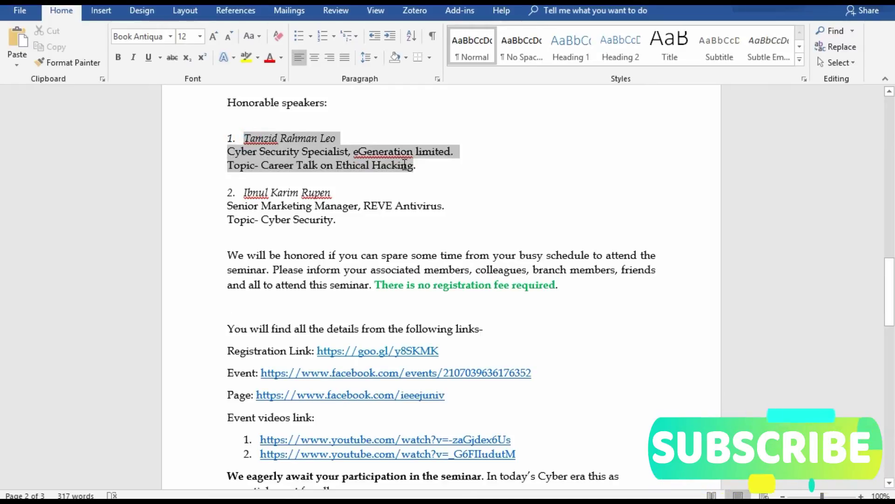
right_click(387, 158)
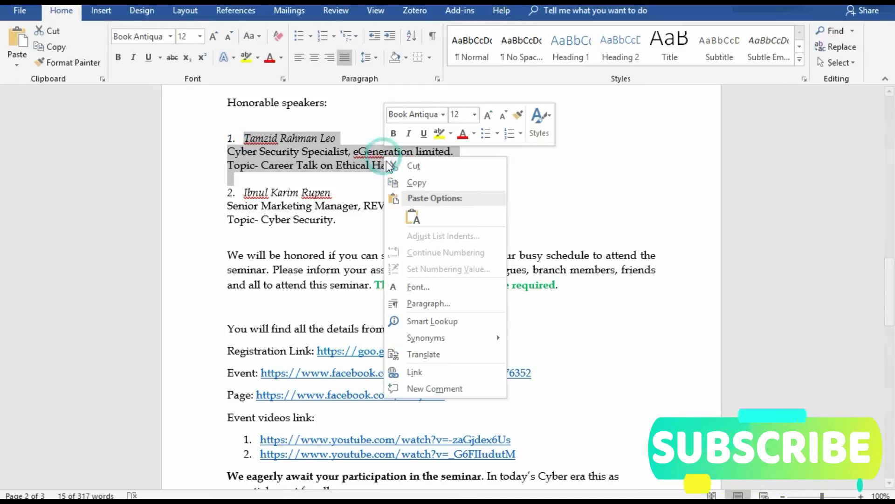
click(405, 182)
Paste the speaker details into Notepad and cut them back out as plain text
key(alt+Tab)
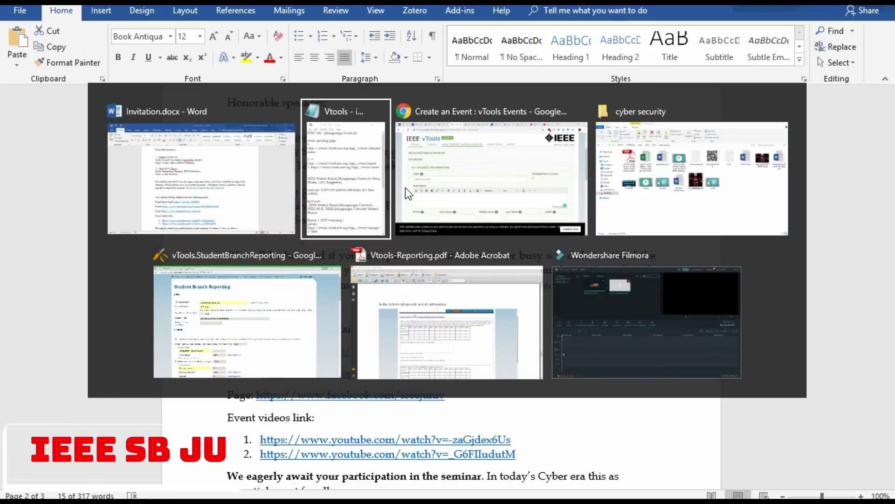
key(alt+Tab)
key(alt+Tab)
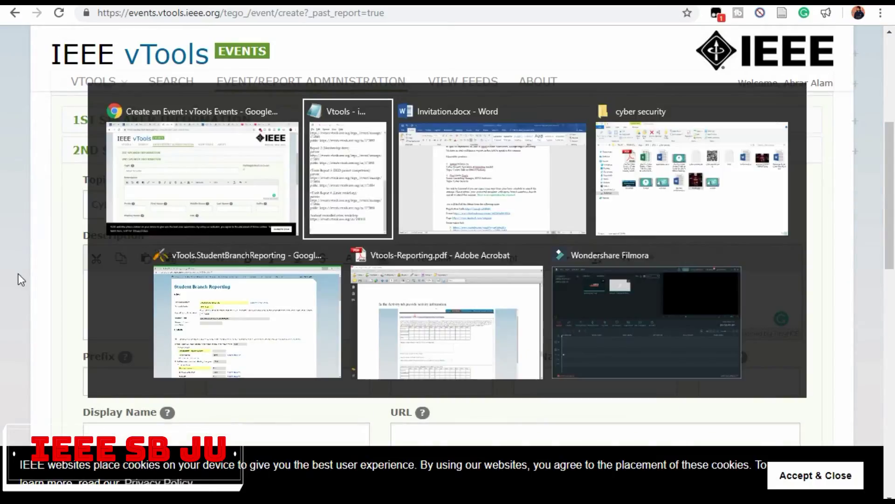
key(ctrl+v)
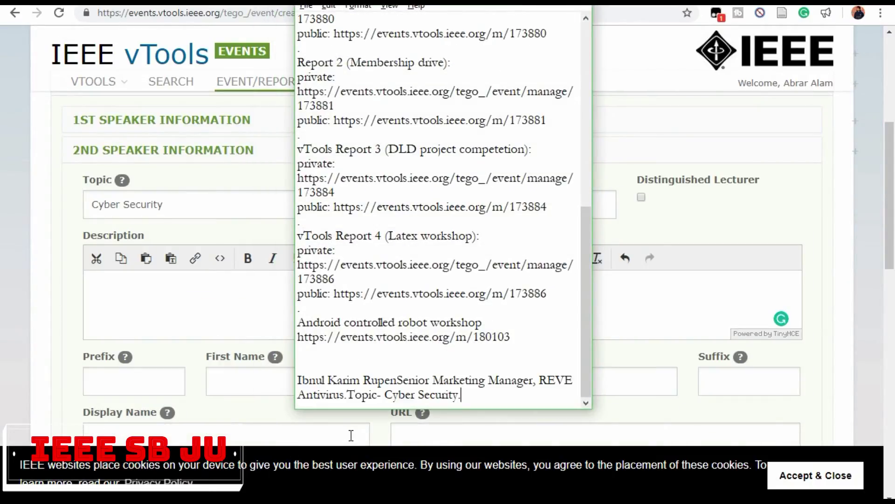
drag(465, 394, 350, 382)
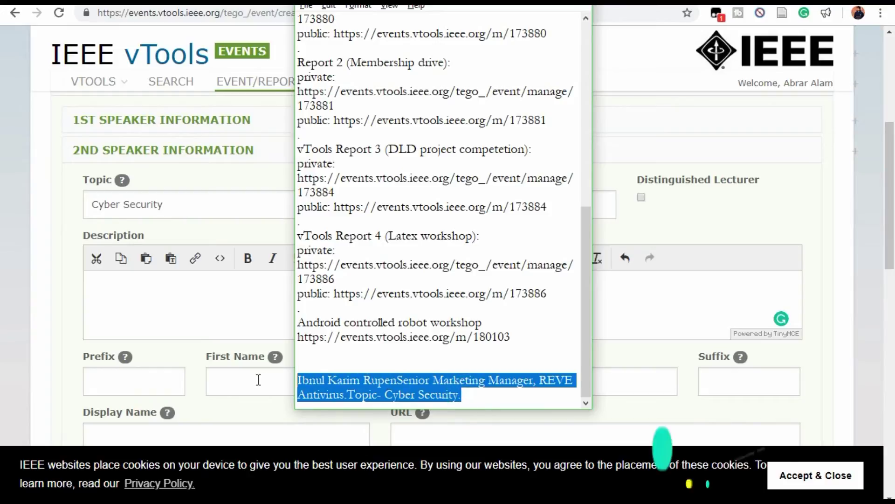
key(ctrl+x)
key(alt+Tab)
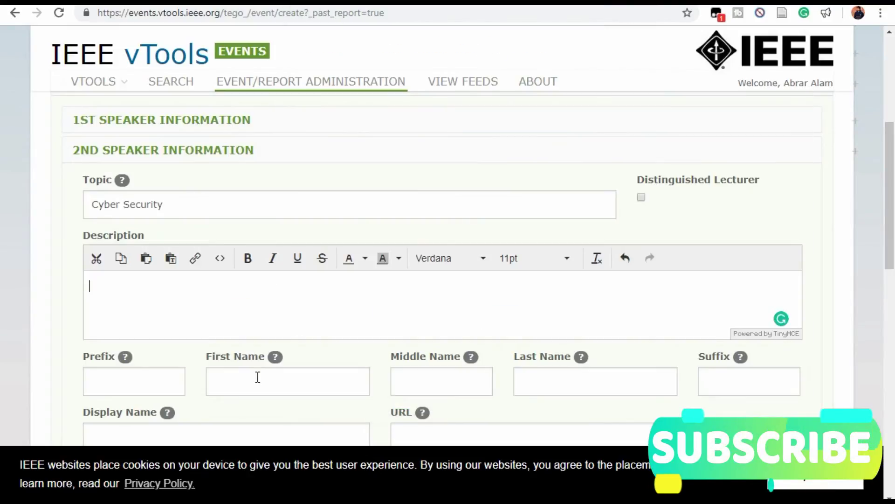
Paste the speaker details into the second speaker's description
key(ctrl+v)
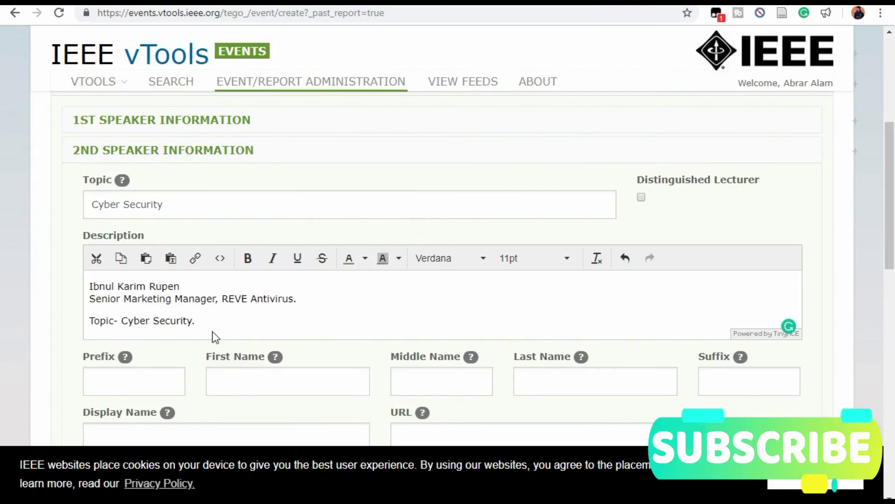
scroll(215, 337, down, 5)
scroll(212, 334, down, 5)
scroll(210, 330, down, 5)
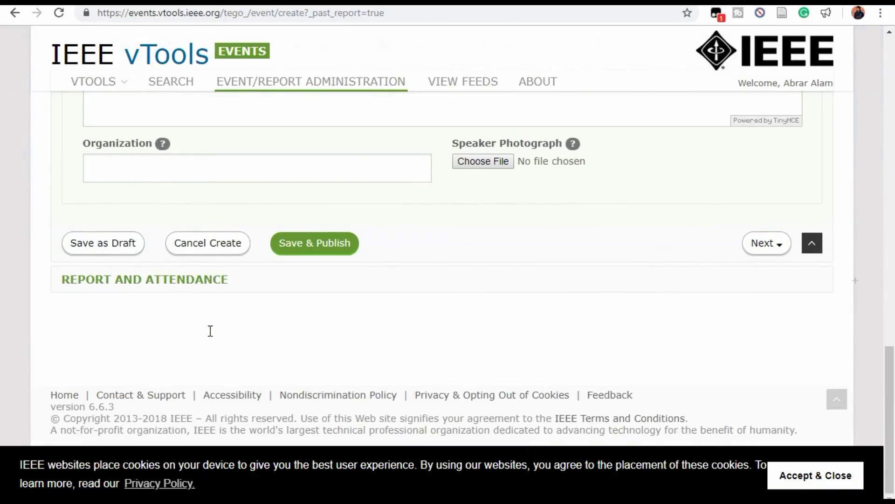
In Report and Attendance, enter 49 IEEE attendees and 200 guest attendees
click(173, 289)
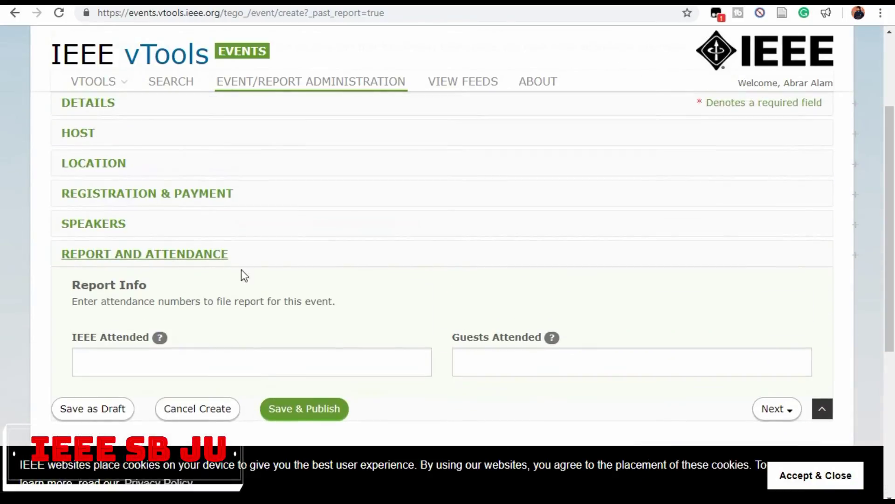
click(124, 361)
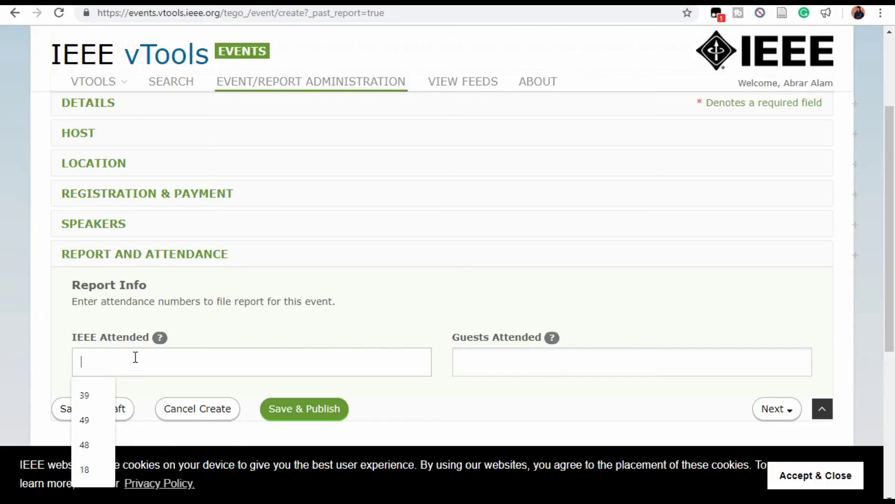
text(48)
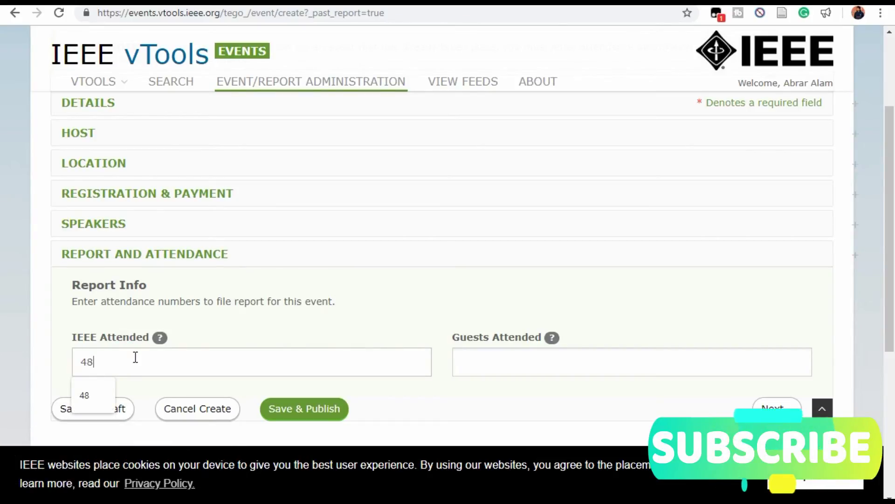
key(BackSpace)
text(9)
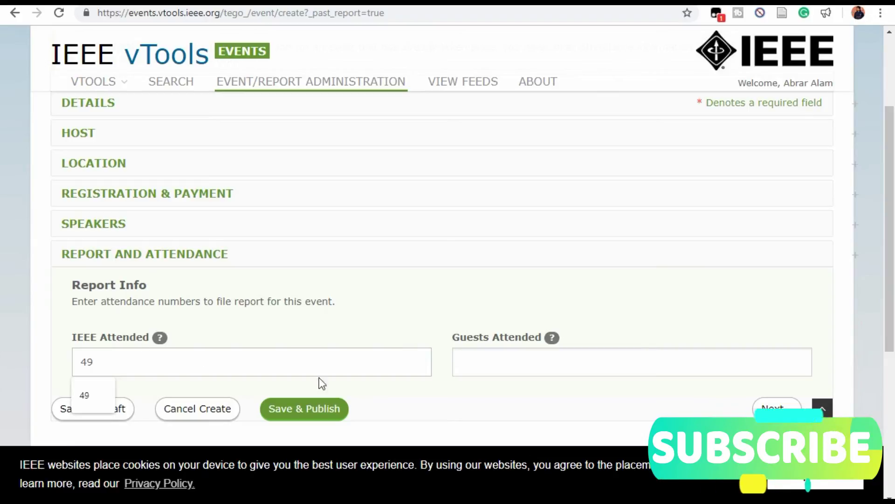
click(528, 360)
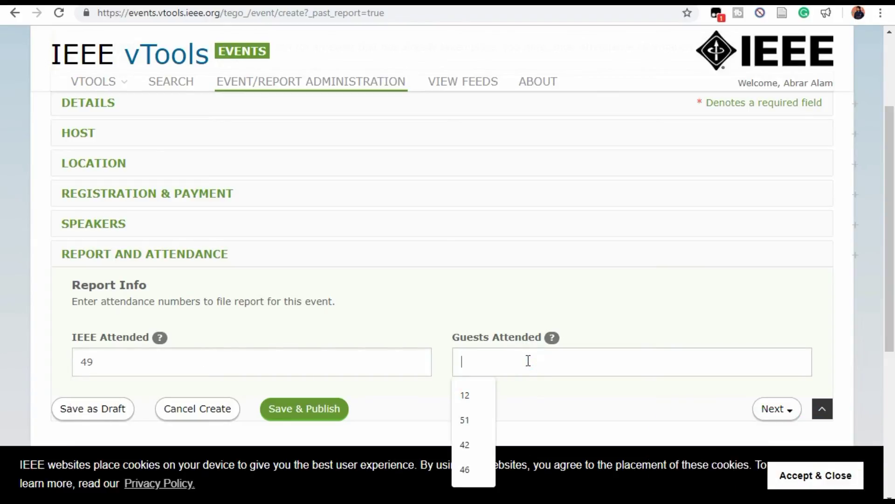
text(200)
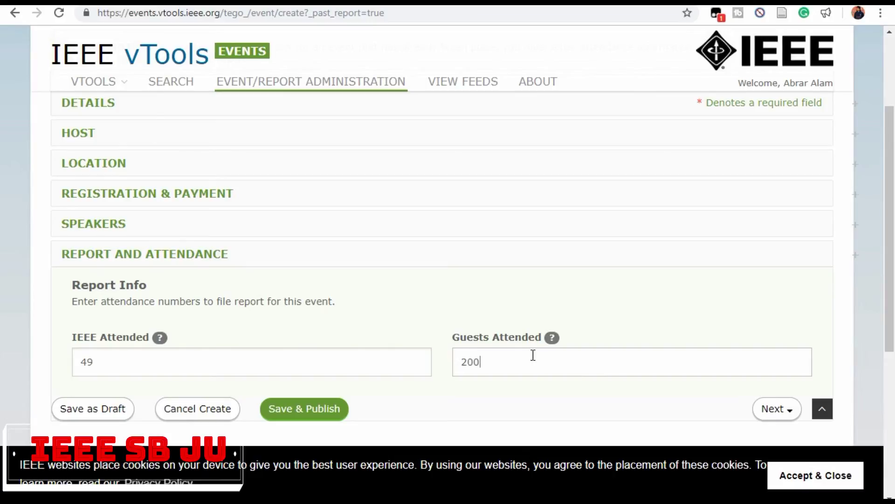
Save and publish the event from the top of the form
scroll(513, 348, down, 3)
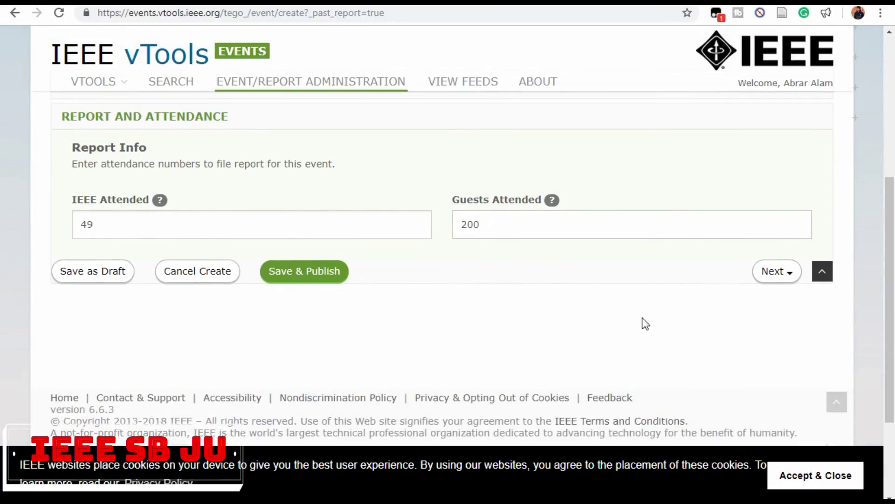
click(782, 279)
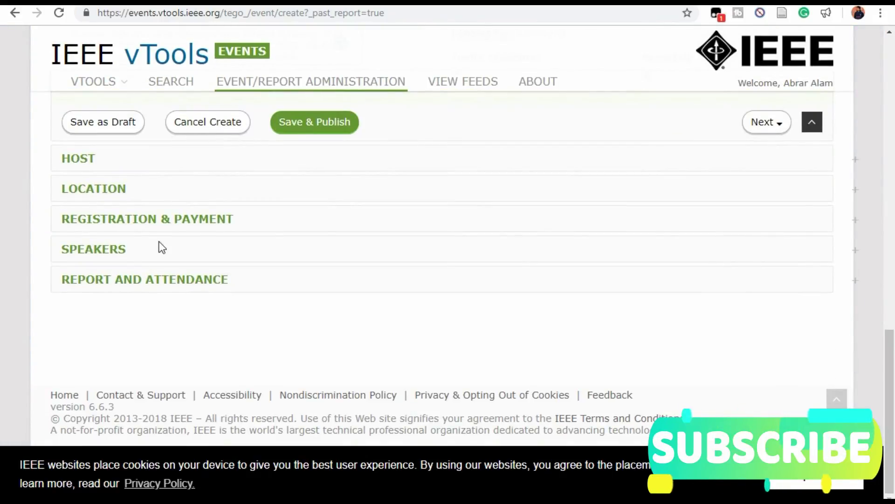
click(314, 123)
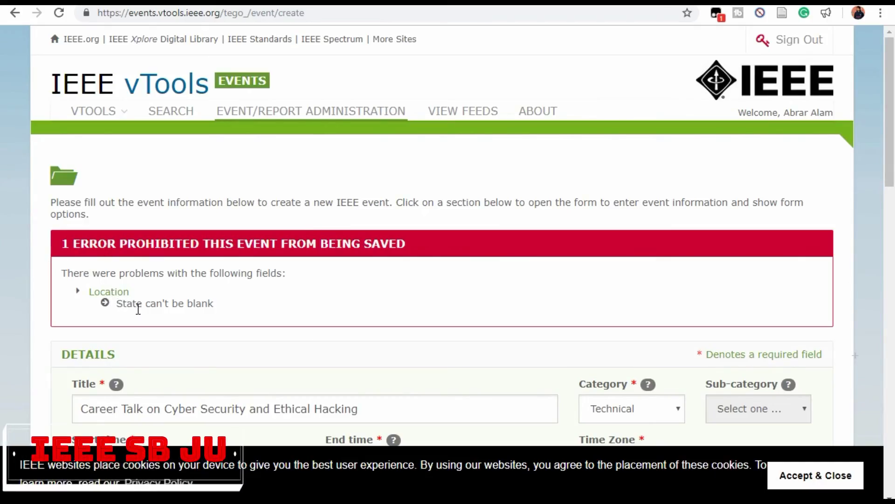
Set the event location's State/Province to Dhaka to clear the save error
scroll(182, 302, down, 3)
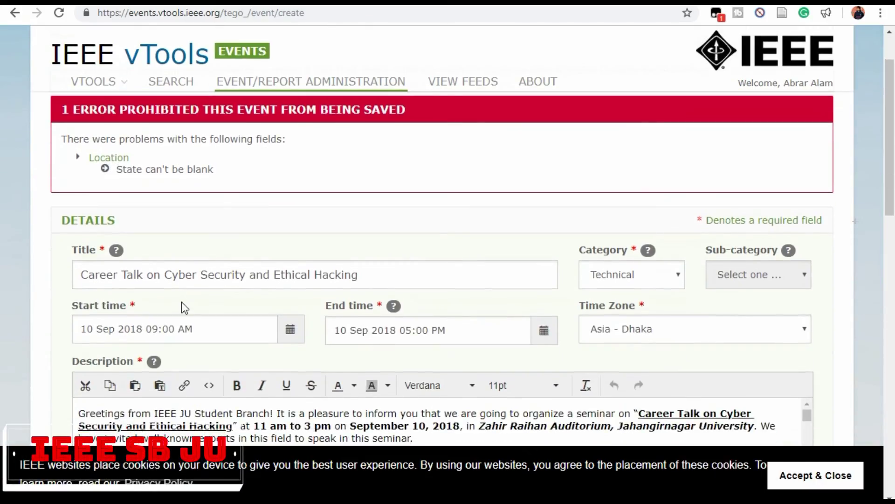
scroll(652, 301, up, 3)
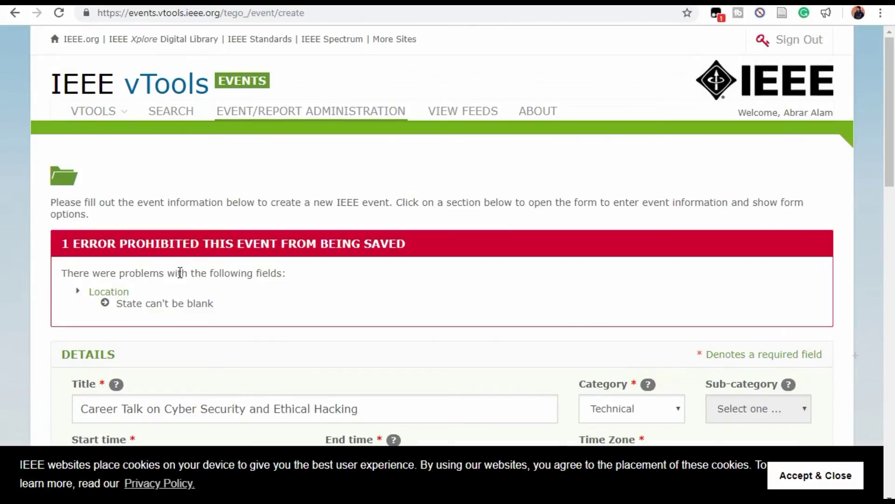
click(119, 293)
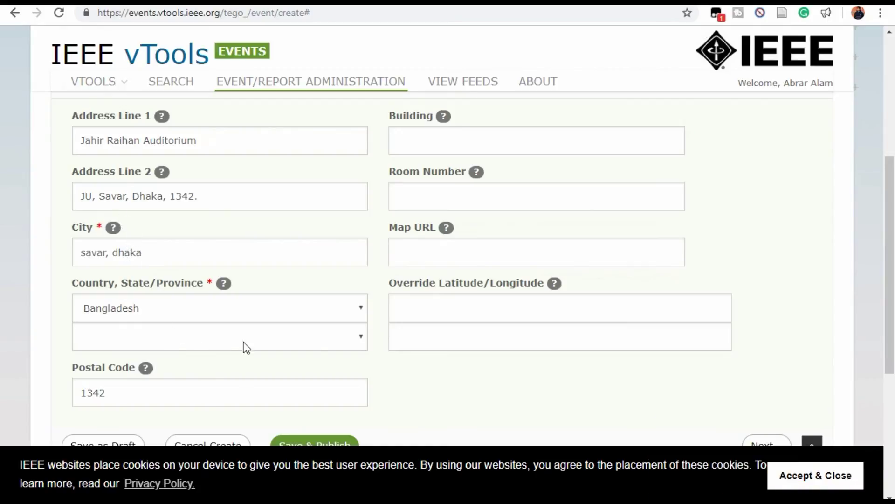
click(323, 341)
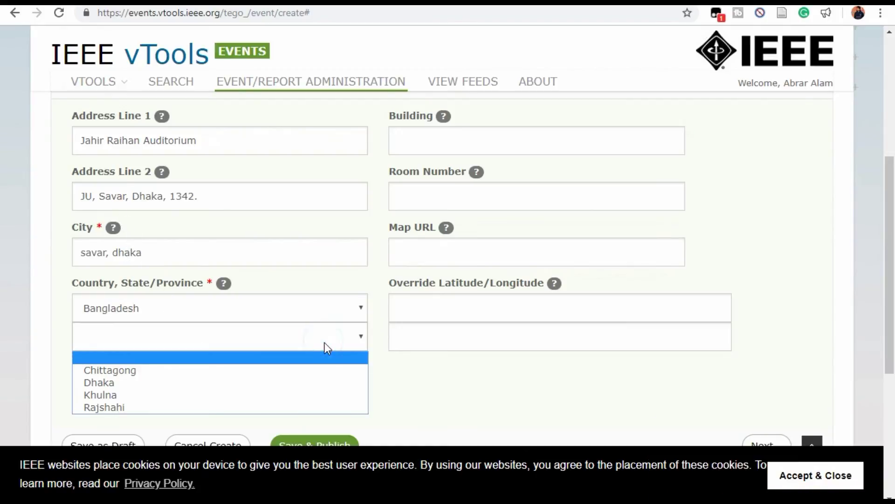
click(217, 379)
Expand the Details section and scroll down through the event form
scroll(262, 308, down, 5)
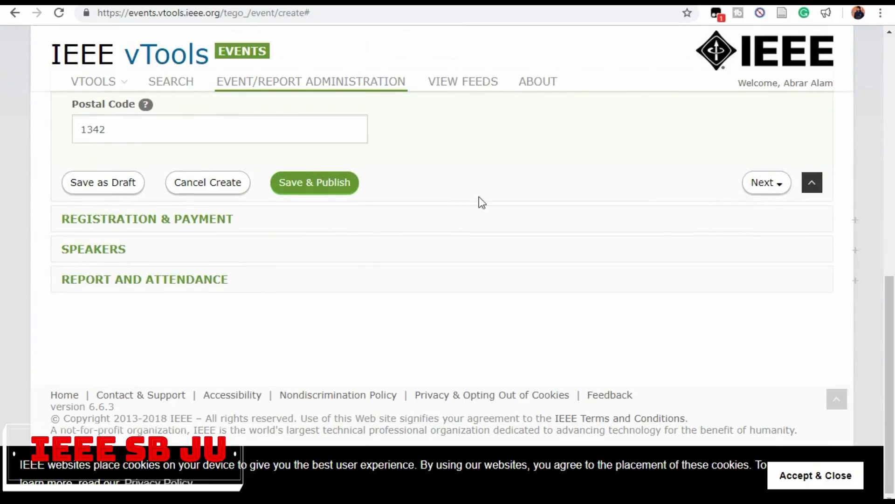
scroll(485, 199, up, 7)
scroll(202, 199, down, 4)
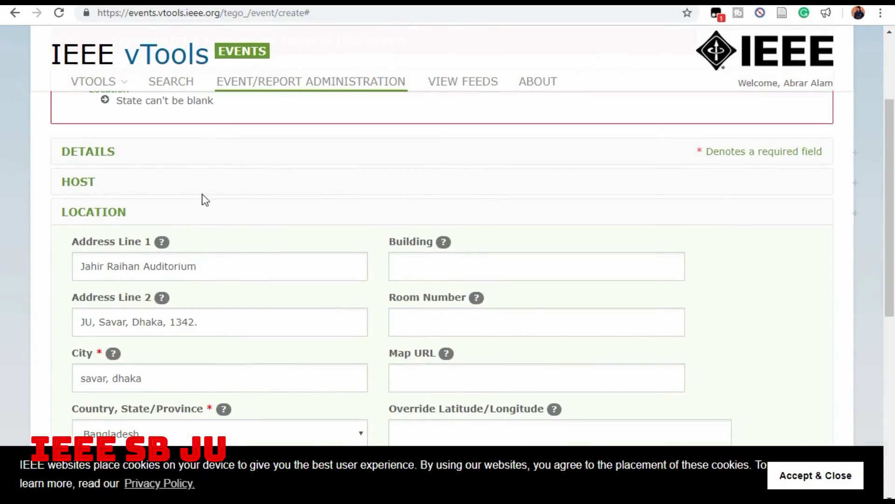
click(103, 158)
scroll(676, 239, down, 3)
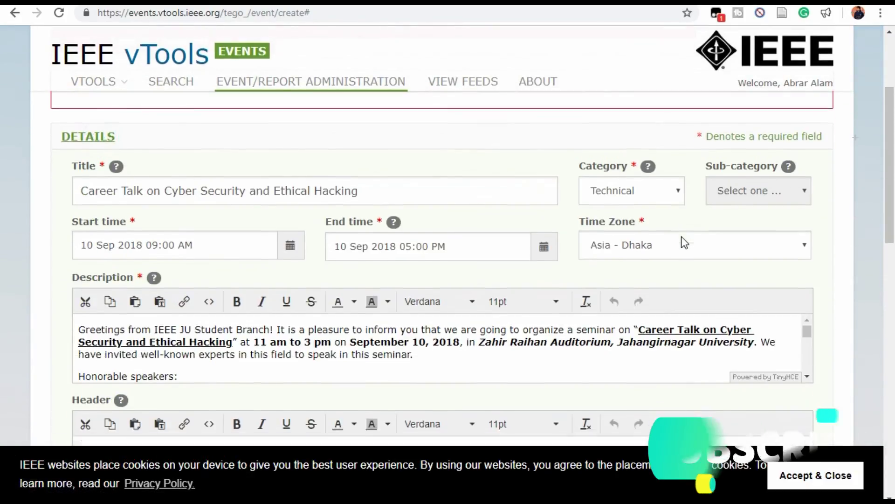
scroll(682, 237, down, 2)
scroll(681, 236, down, 5)
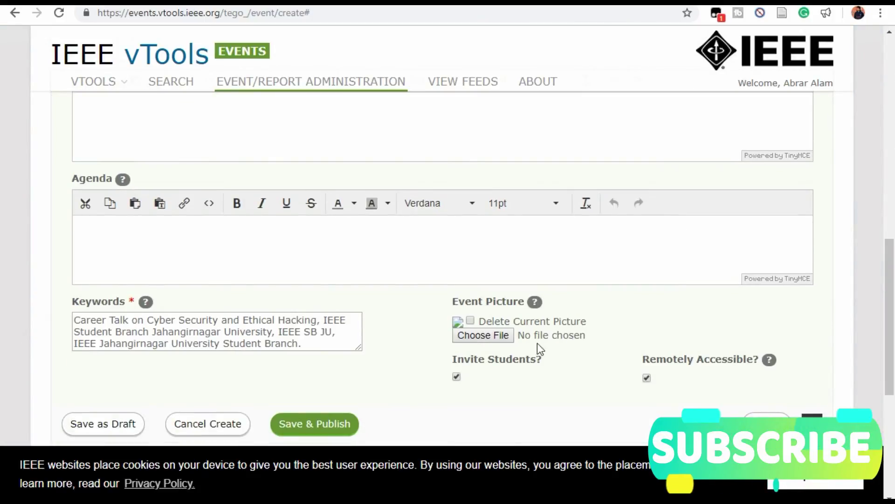
Attach vtools.jpg from the cyber security folder as the Event Picture
click(489, 335)
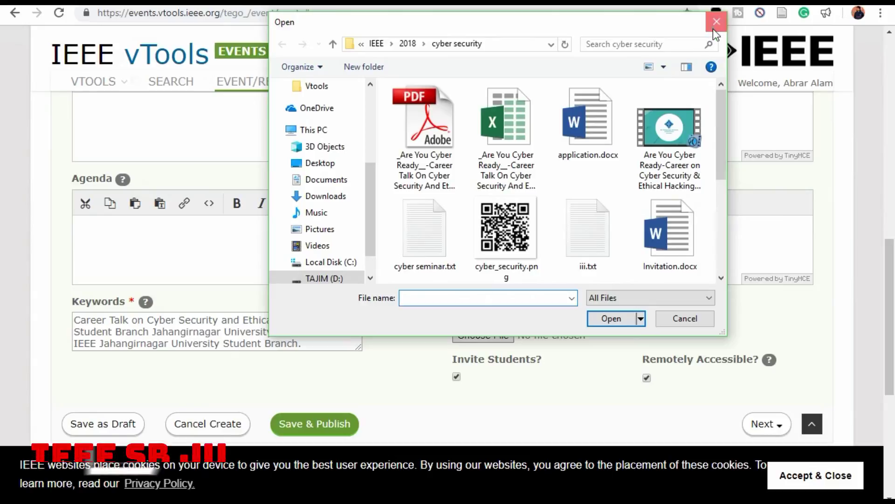
click(717, 22)
click(477, 334)
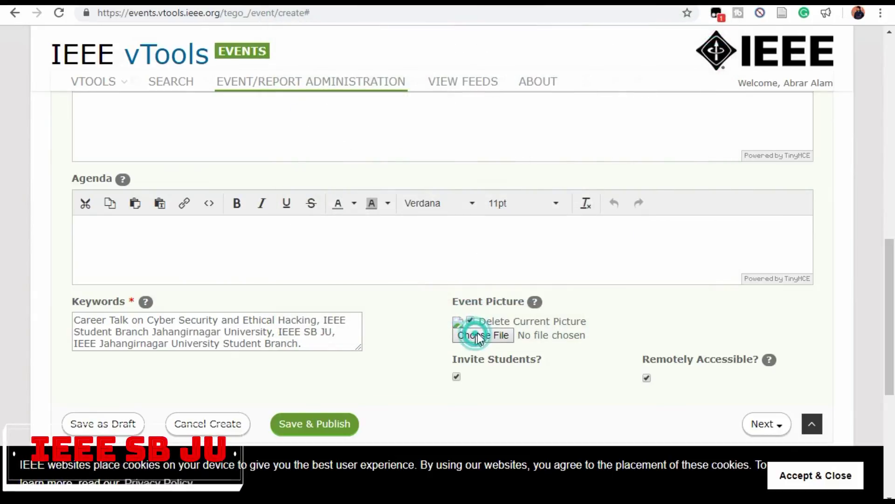
scroll(542, 201, down, 5)
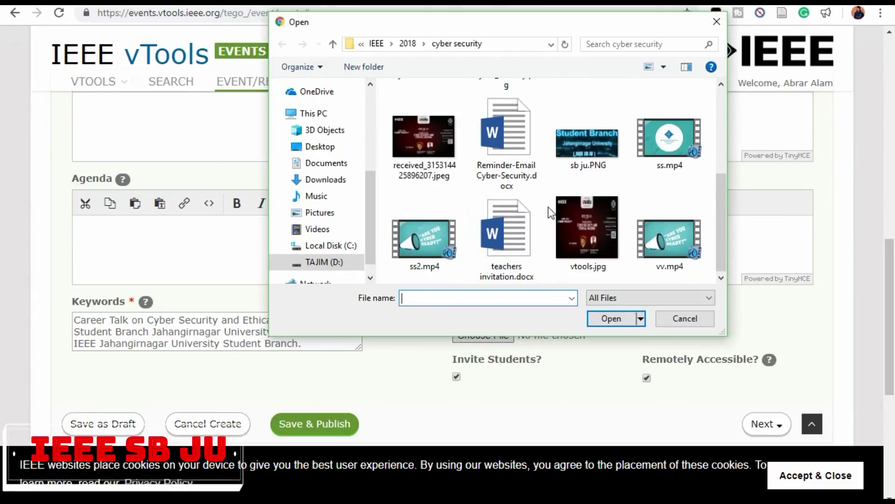
double_click(586, 229)
scroll(588, 323, down, 3)
scroll(588, 331, down, 3)
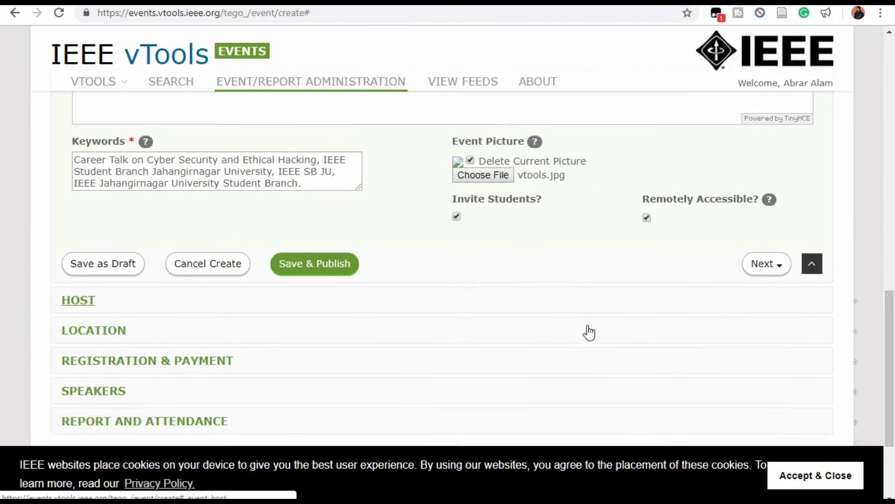
Save & Publish the Career Talk event and review its Published and Reported status
click(326, 125)
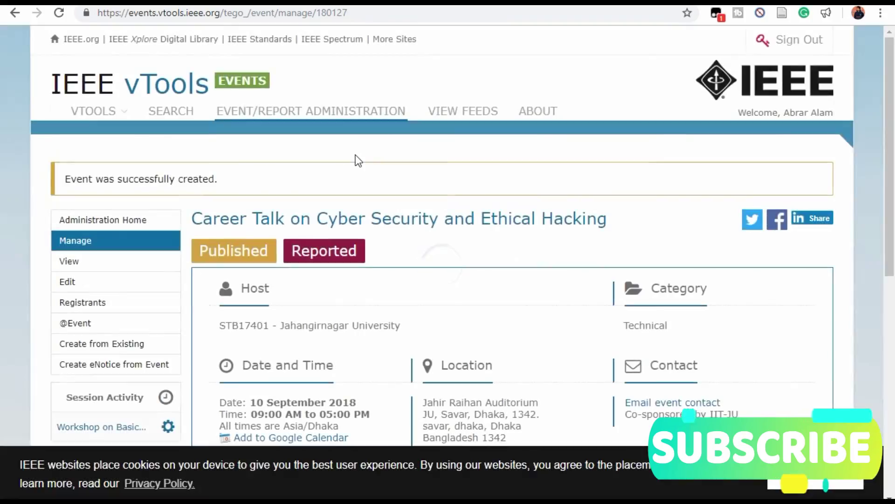
scroll(441, 216, down, 3)
scroll(441, 217, down, 3)
scroll(440, 217, down, 2)
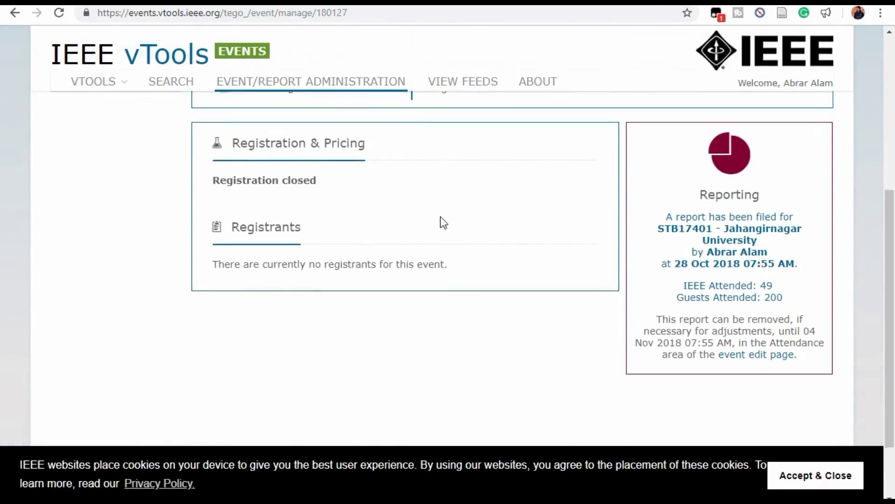
scroll(440, 216, down, 2)
scroll(440, 217, up, 3)
scroll(440, 219, up, 3)
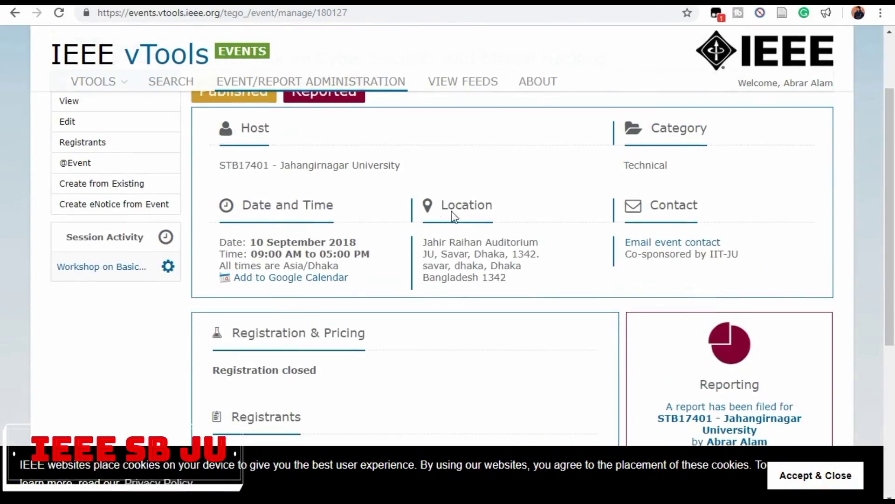
scroll(452, 210, up, 2)
scroll(480, 186, up, 3)
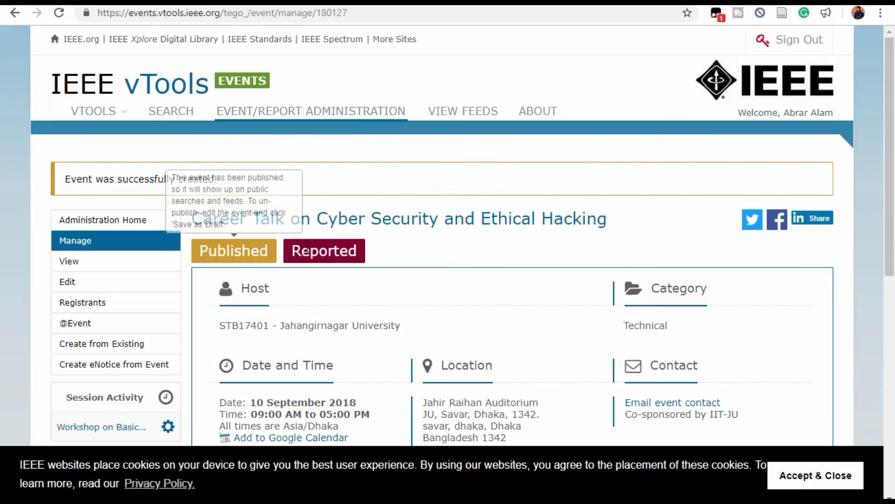
Look over the event manage page again and go to the event's public view
scroll(332, 250, down, 3)
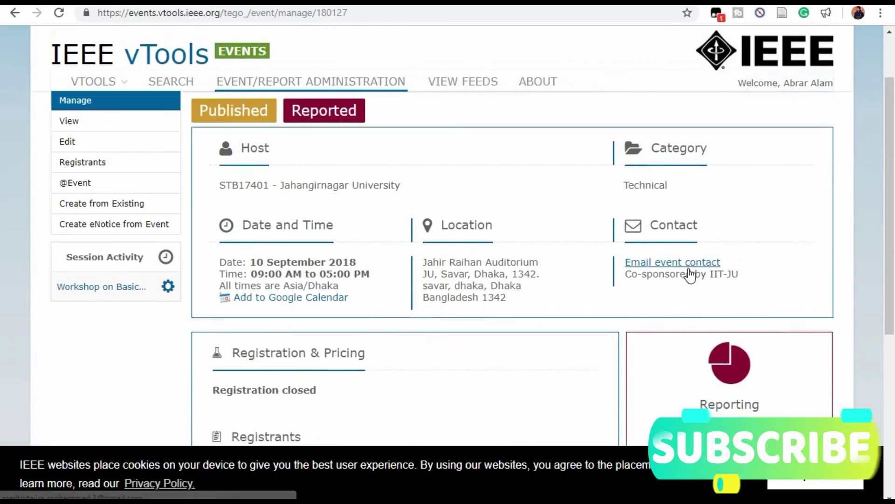
scroll(689, 271, down, 2)
scroll(689, 267, down, 4)
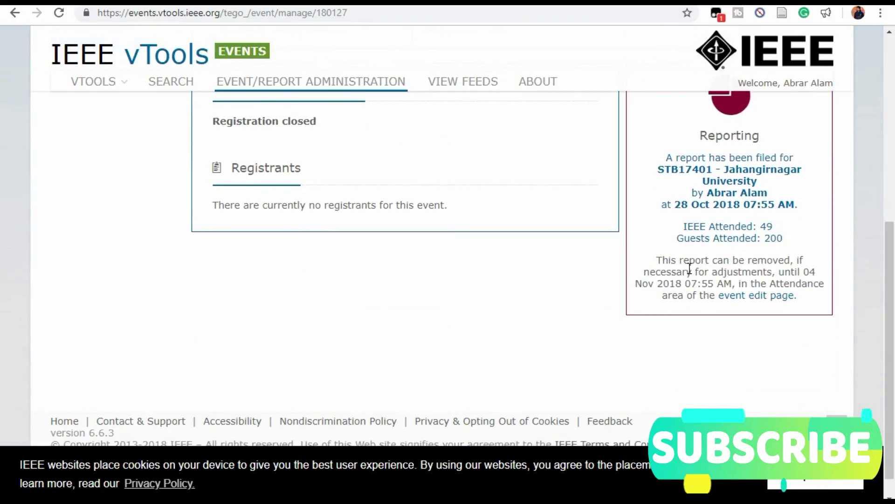
scroll(667, 265, up, 10)
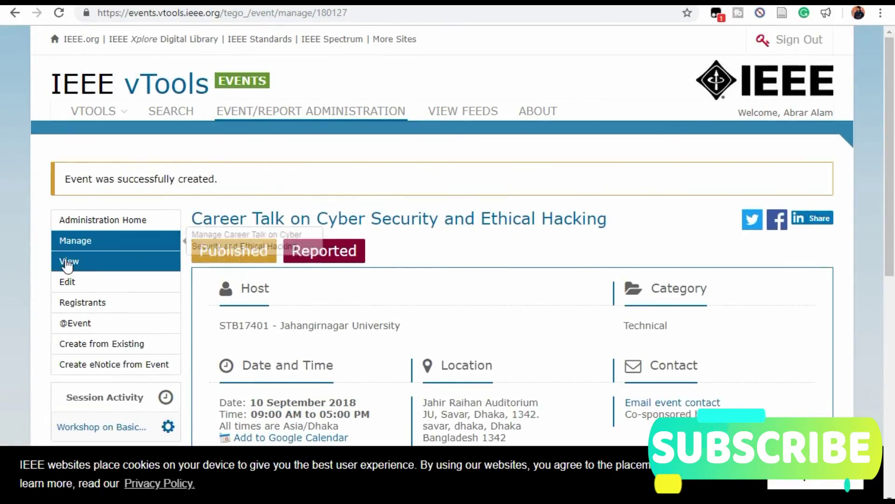
click(74, 261)
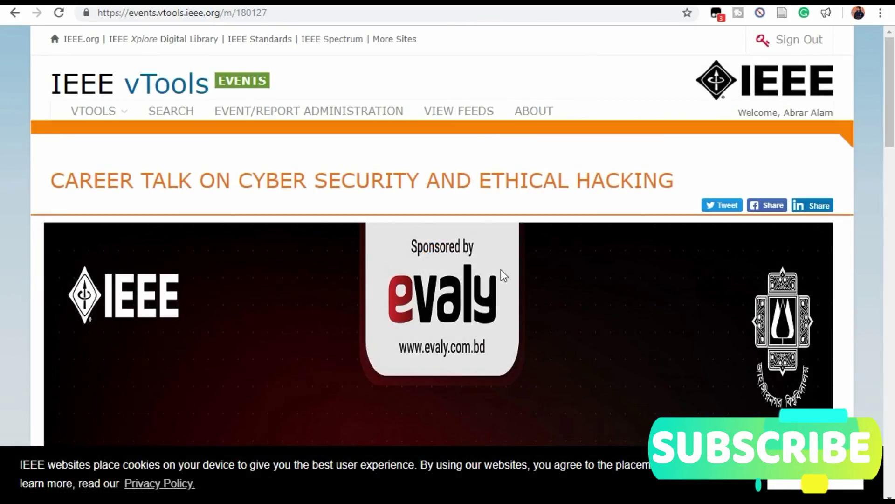
Review the public page for event 180127 and select its web address
scroll(501, 269, down, 5)
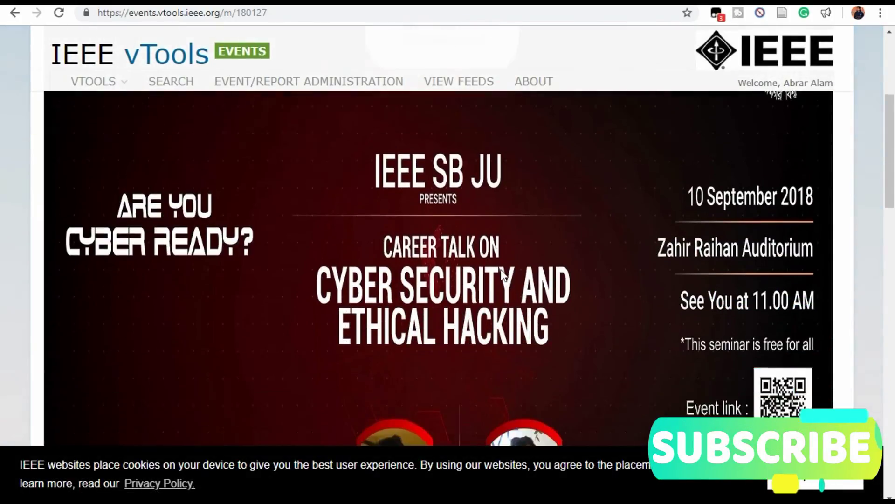
scroll(501, 270, down, 5)
scroll(501, 270, down, 5)
scroll(473, 276, down, 4)
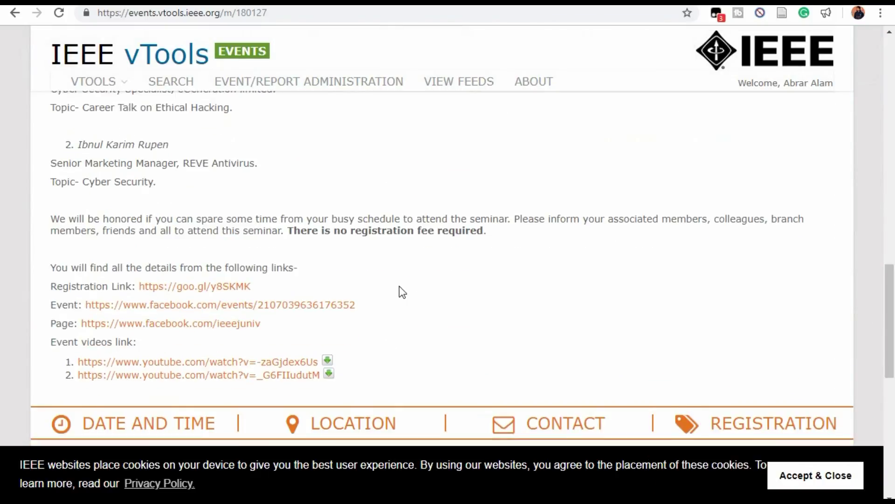
scroll(400, 292, down, 4)
scroll(275, 189, down, 6)
scroll(276, 186, up, 6)
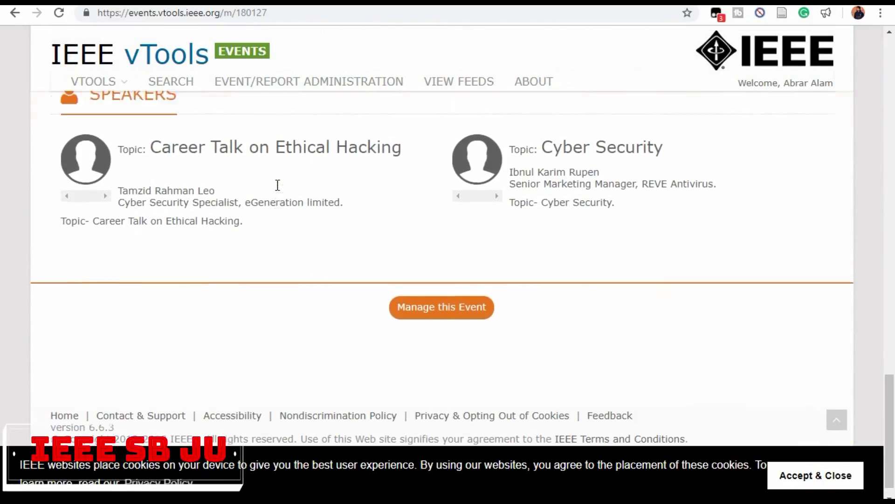
scroll(276, 187, down, 4)
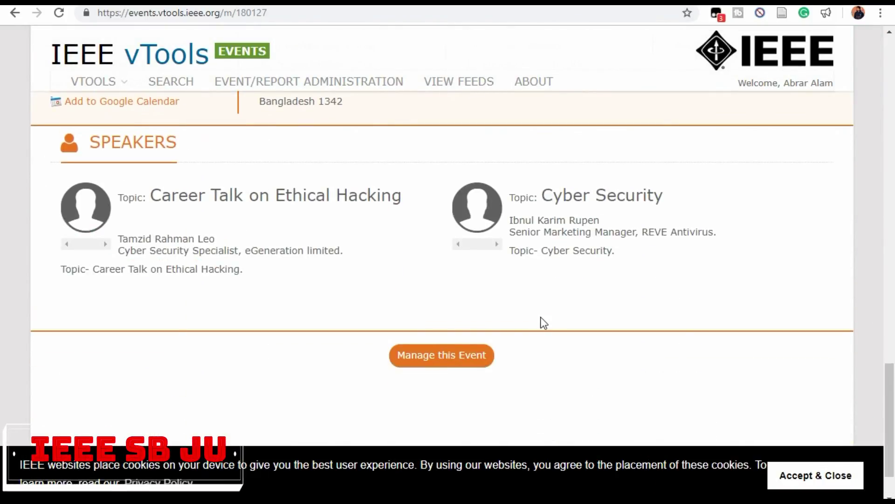
scroll(541, 317, down, 1)
scroll(447, 233, up, 4)
scroll(444, 232, up, 7)
scroll(444, 232, up, 7)
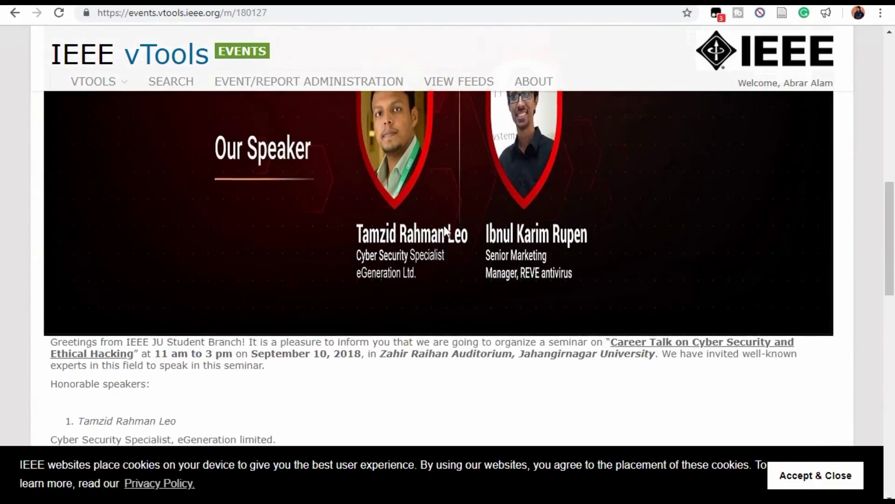
scroll(268, 28, up, 4)
click(271, 13)
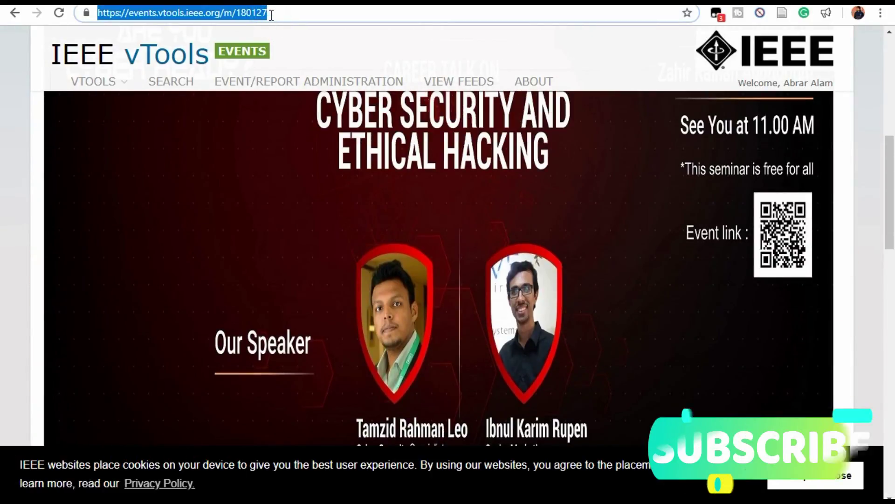
Finish vTools report entry 6 in Notepad under the 180127 public link with a dot line
key(BackSpace)
key(alt+Tab)
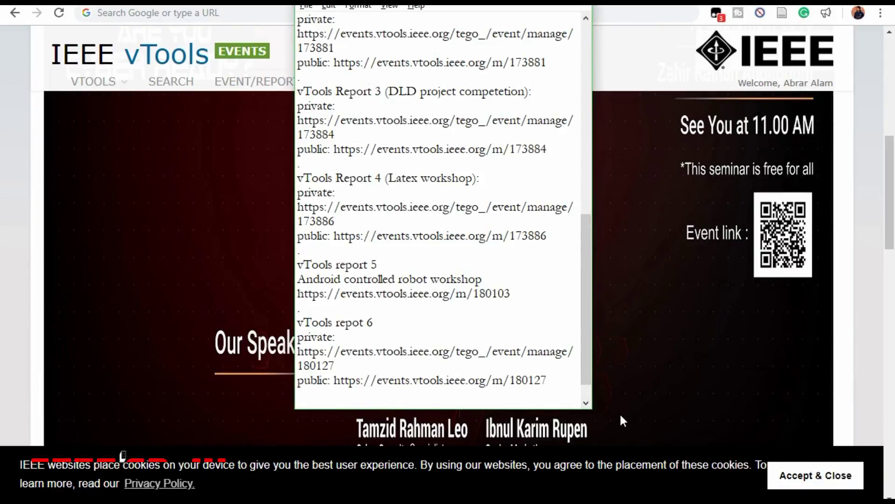
key(Return)
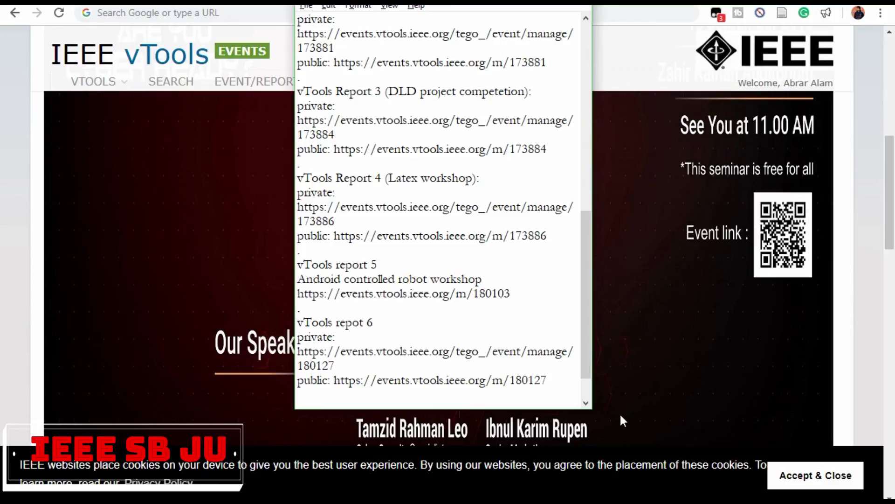
text(.)
key(Return)
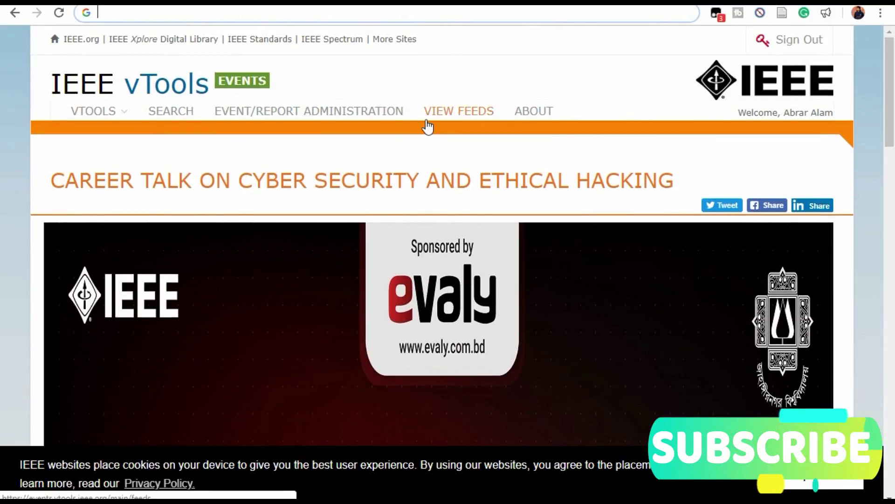
scroll(575, 354, down, 2)
scroll(575, 354, down, 5)
scroll(575, 354, down, 5)
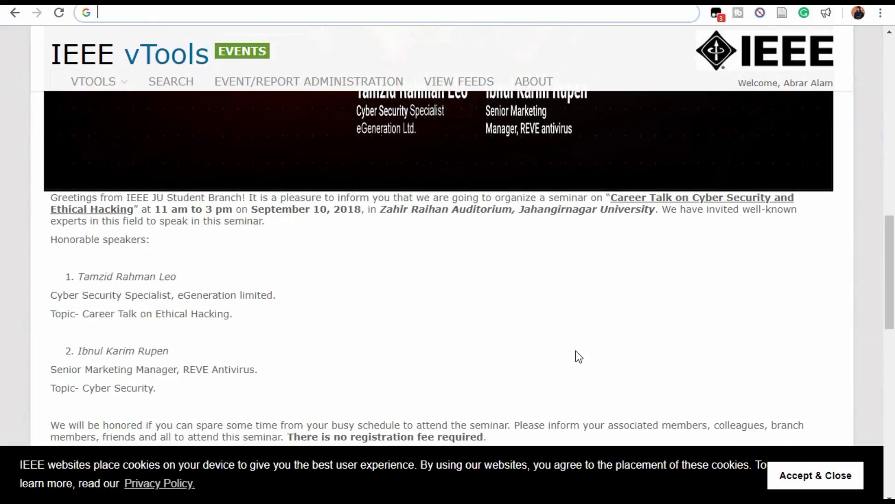
scroll(578, 357, down, 5)
scroll(579, 357, down, 2)
scroll(575, 350, up, 7)
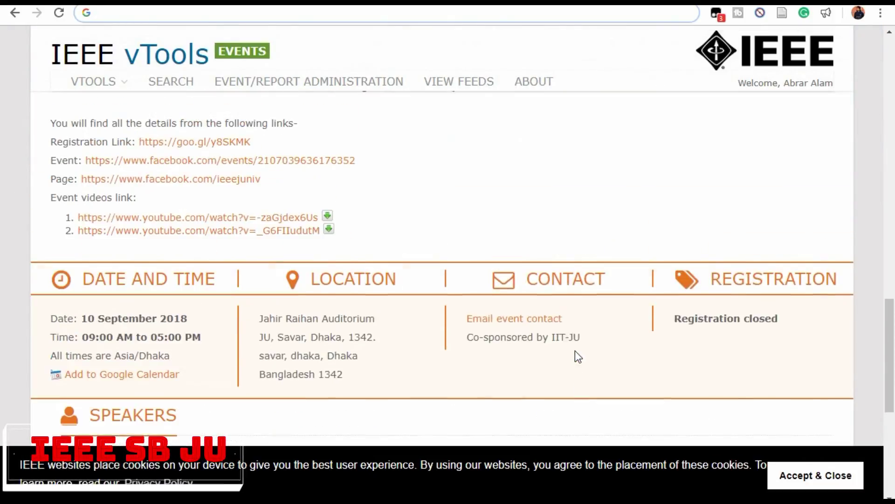
scroll(292, 207, up, 4)
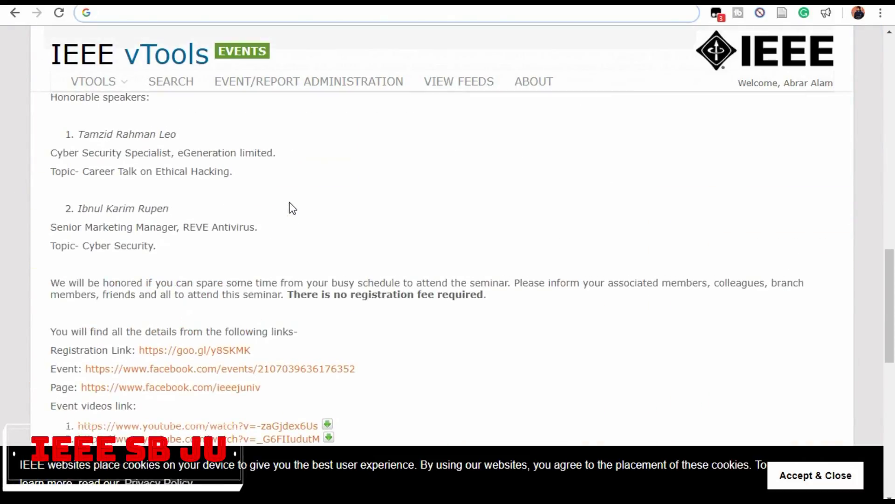
scroll(213, 186, up, 5)
scroll(485, 334, up, 1)
scroll(485, 334, up, 4)
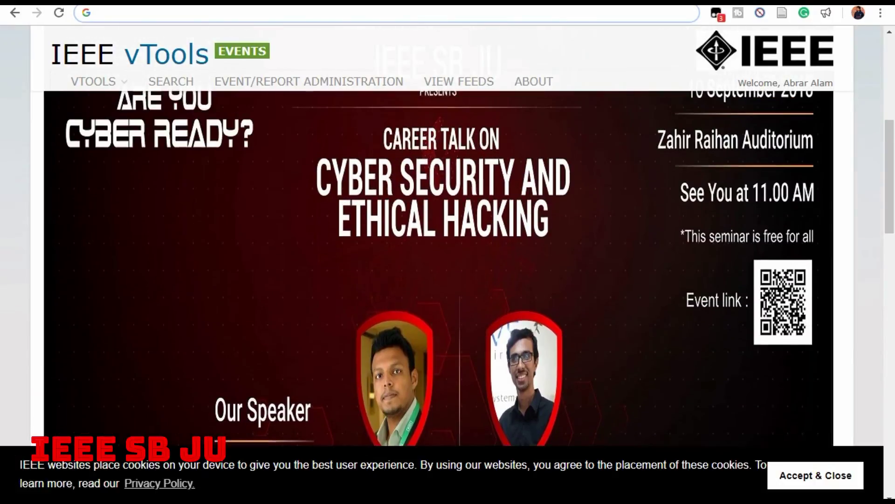
scroll(485, 333, up, 2)
scroll(485, 334, up, 3)
scroll(480, 308, up, 1)
scroll(476, 293, up, 3)
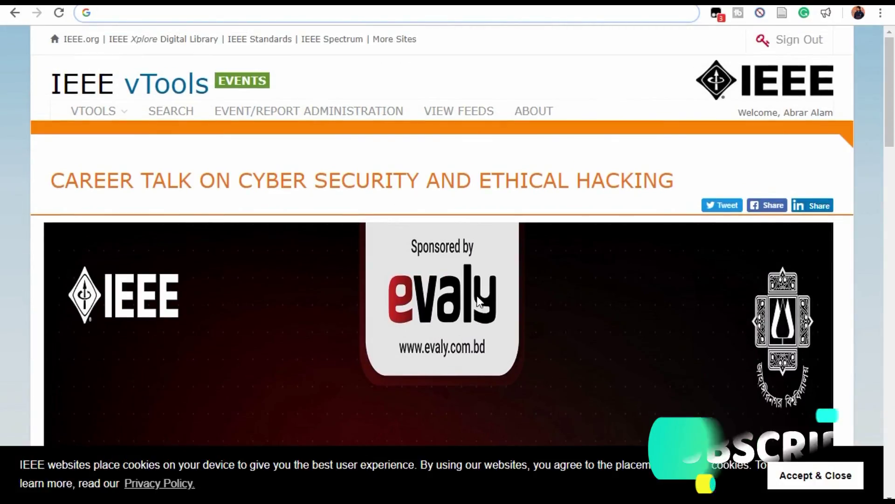
scroll(740, 300, down, 5)
scroll(740, 300, down, 5)
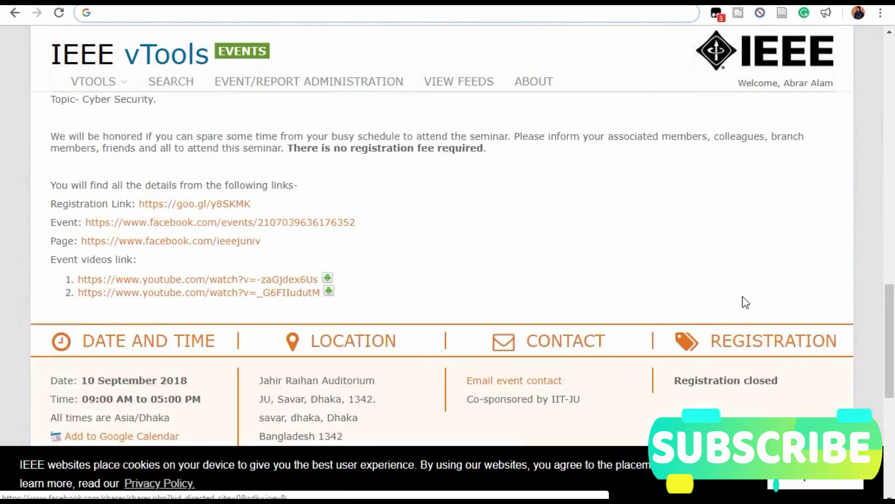
scroll(745, 301, down, 1)
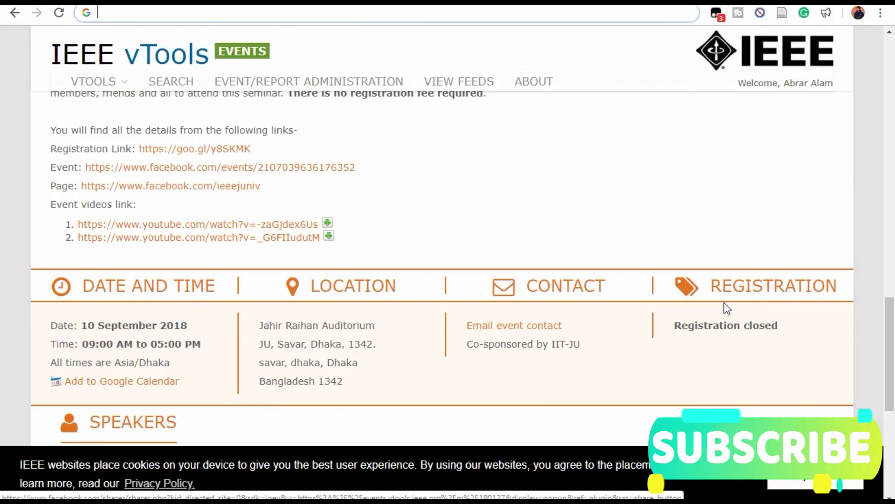